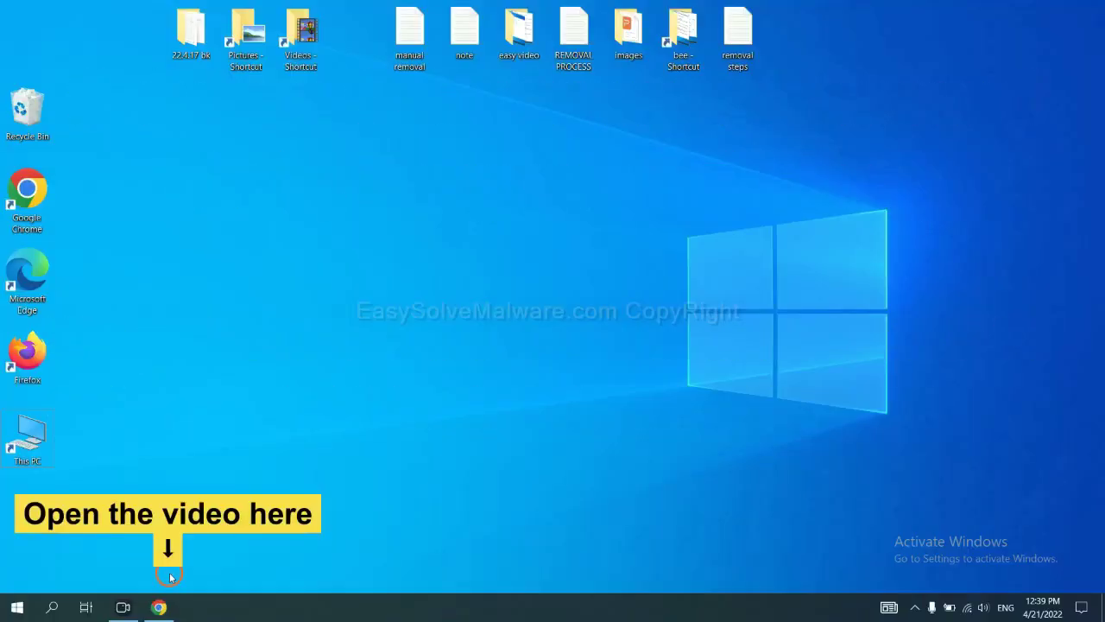
- Switch to Chrome, follow the removal guide link in the video description, and download SpyHunter for Windows
click(164, 607)
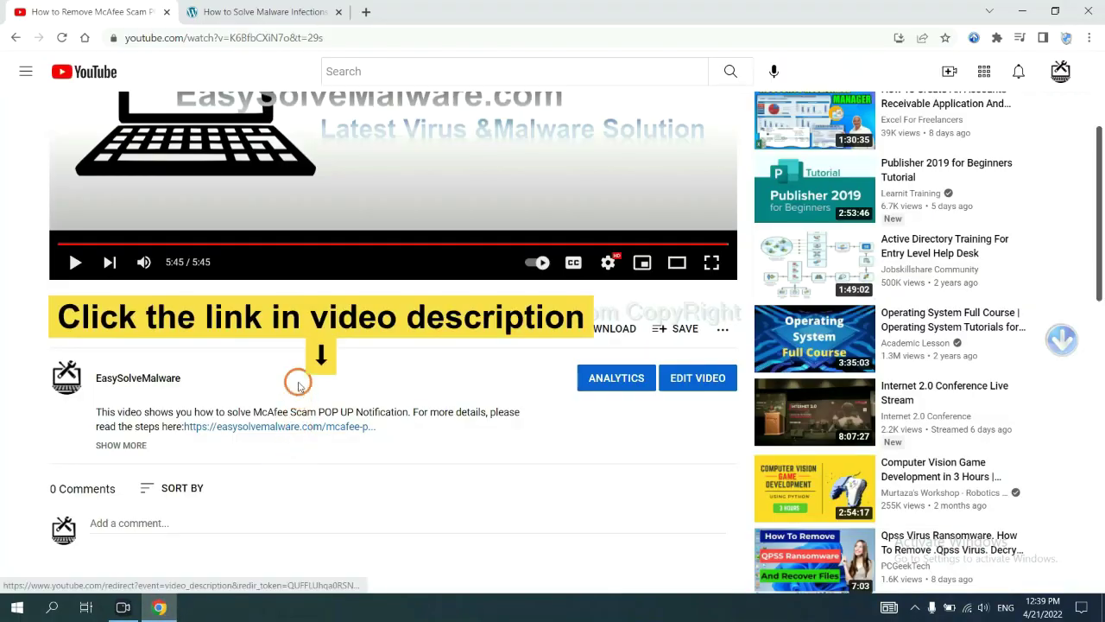
click(304, 426)
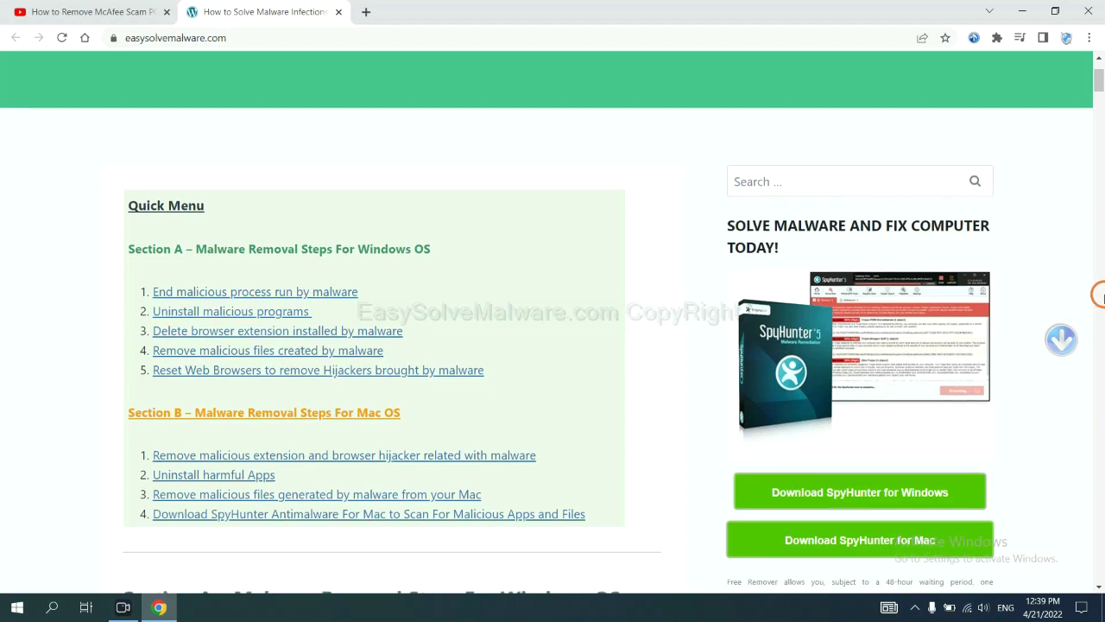
scroll(1097, 294, down, 3)
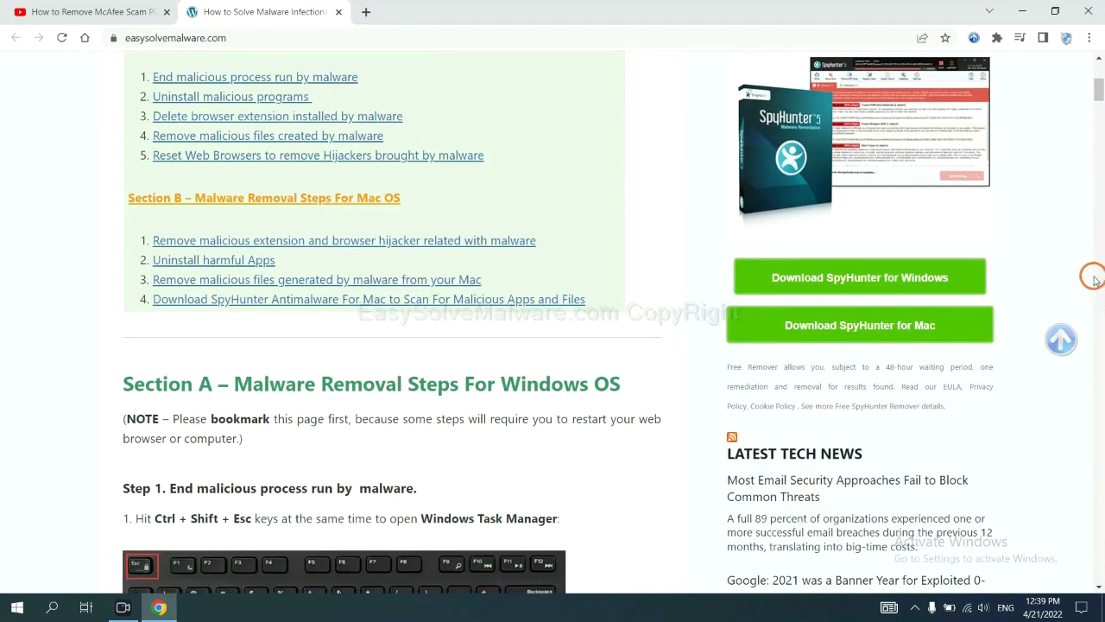
click(939, 276)
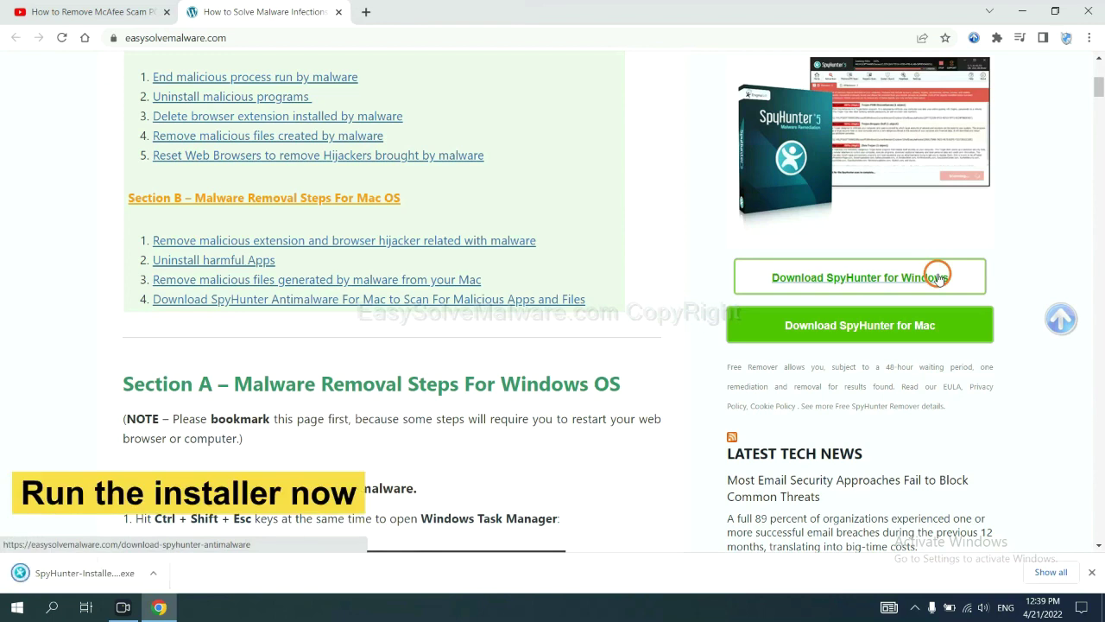
- Install SpyHunter 5 in English, accepting the EULA and Privacy Policy, and finish the setup
click(69, 574)
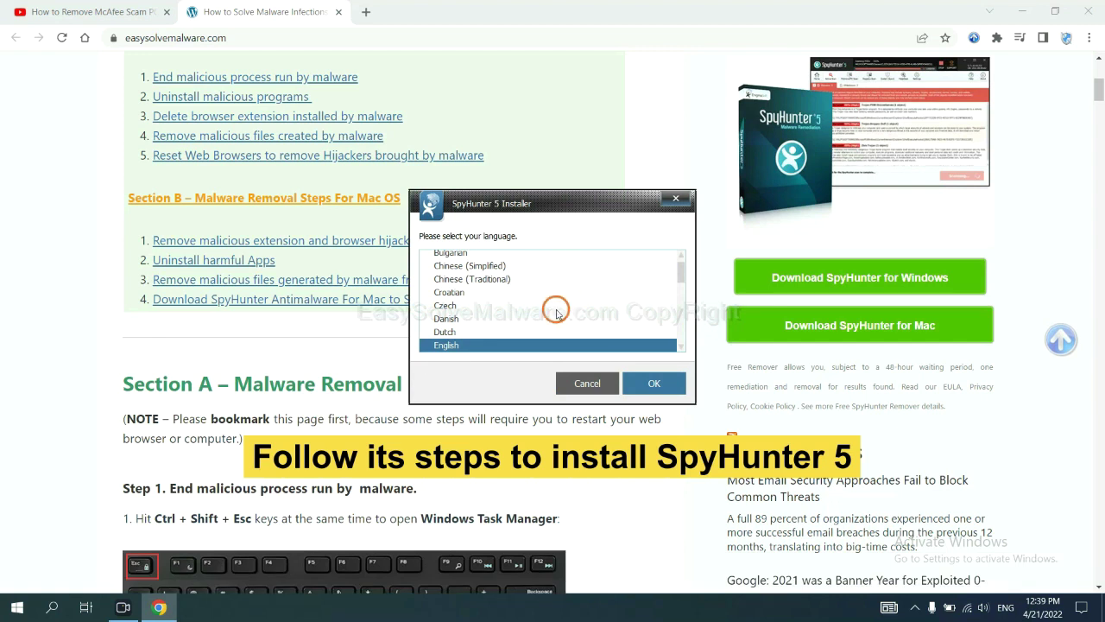
click(639, 382)
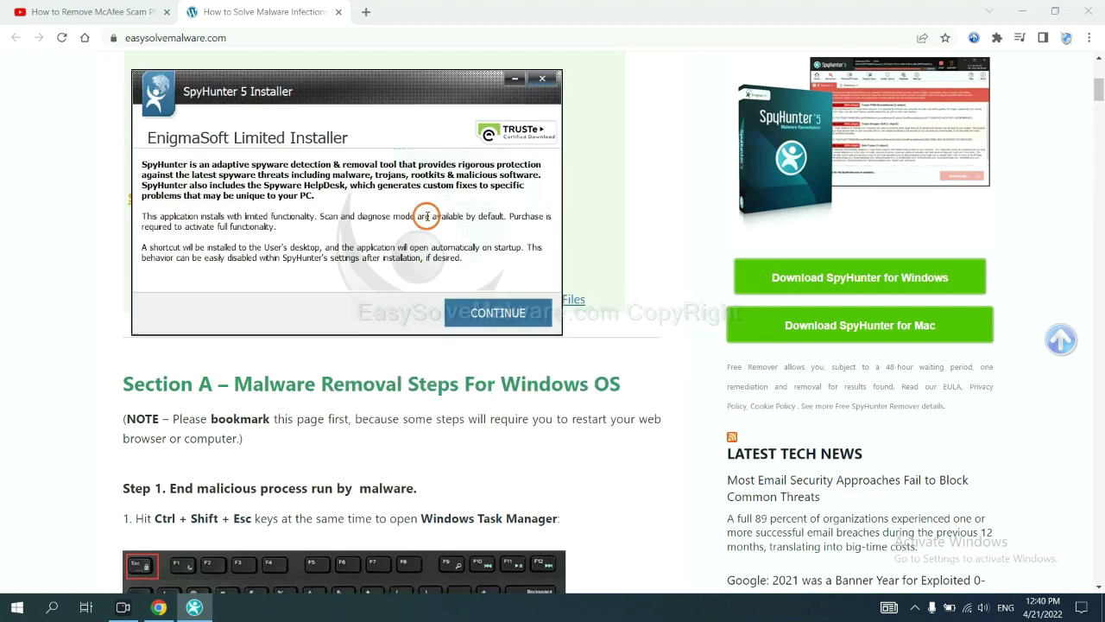
click(471, 315)
click(355, 277)
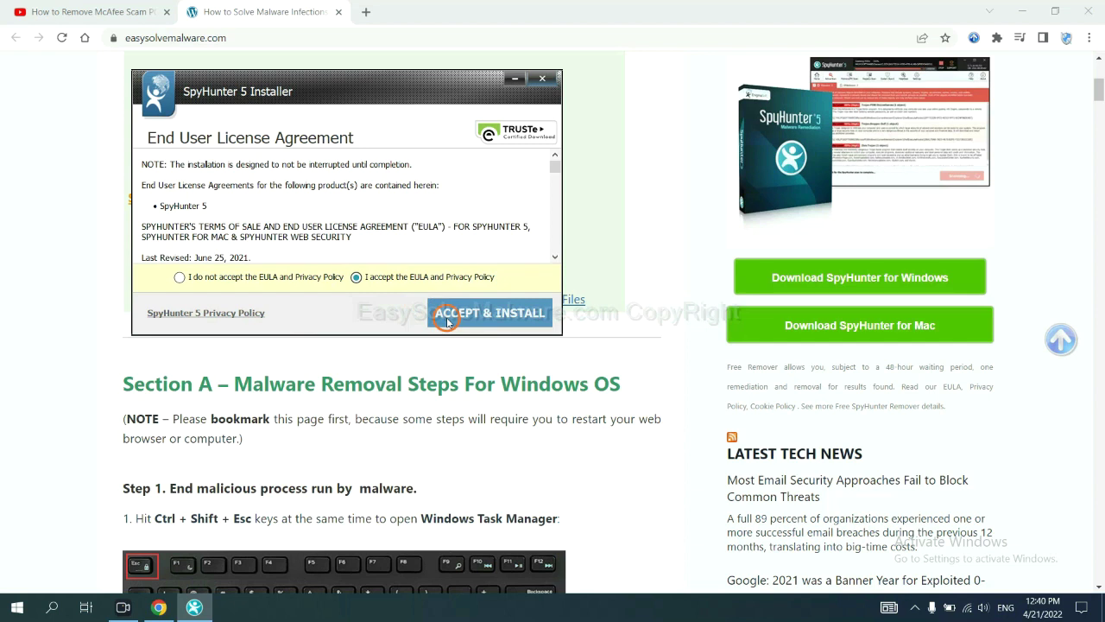
click(447, 318)
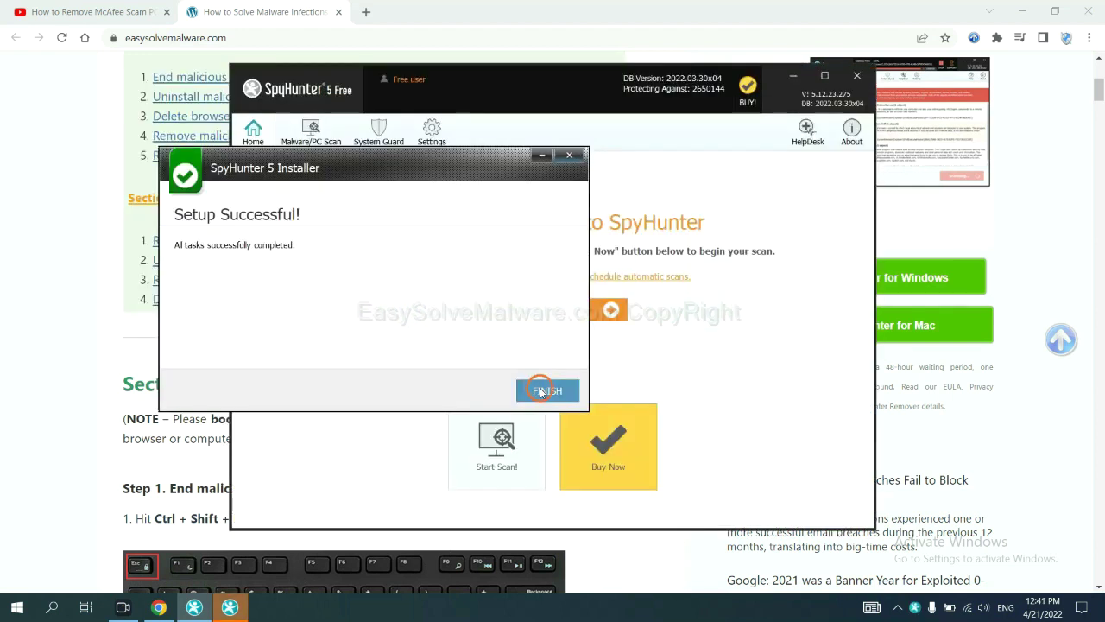
click(544, 389)
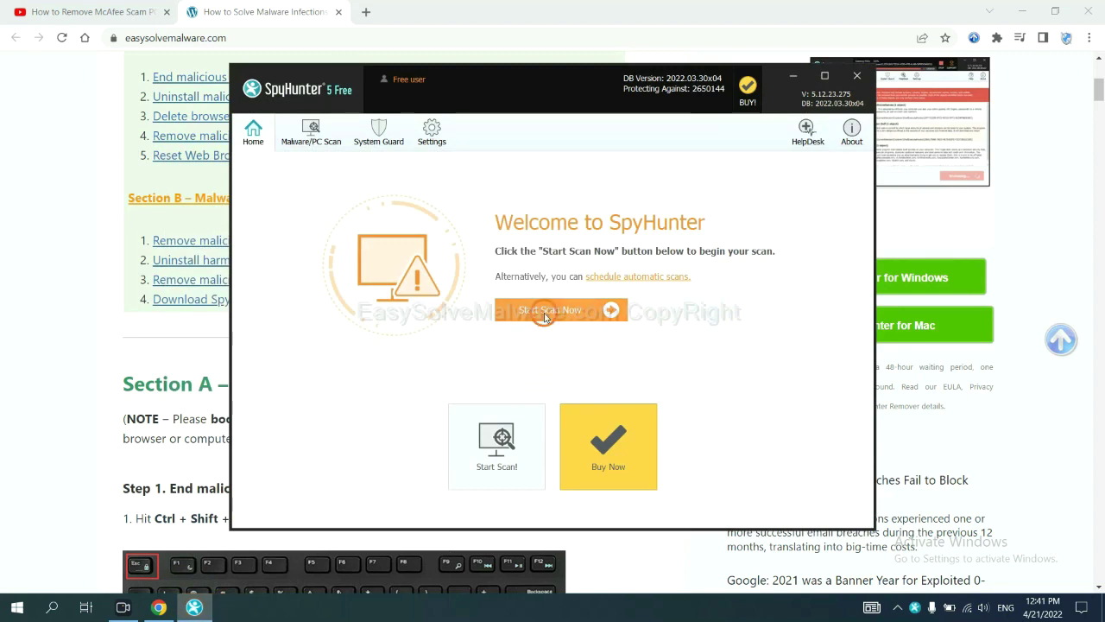
- Start a SpyHunter malware scan and continue past the unknown objects page, leaving remove360.bat set to Disable
click(545, 316)
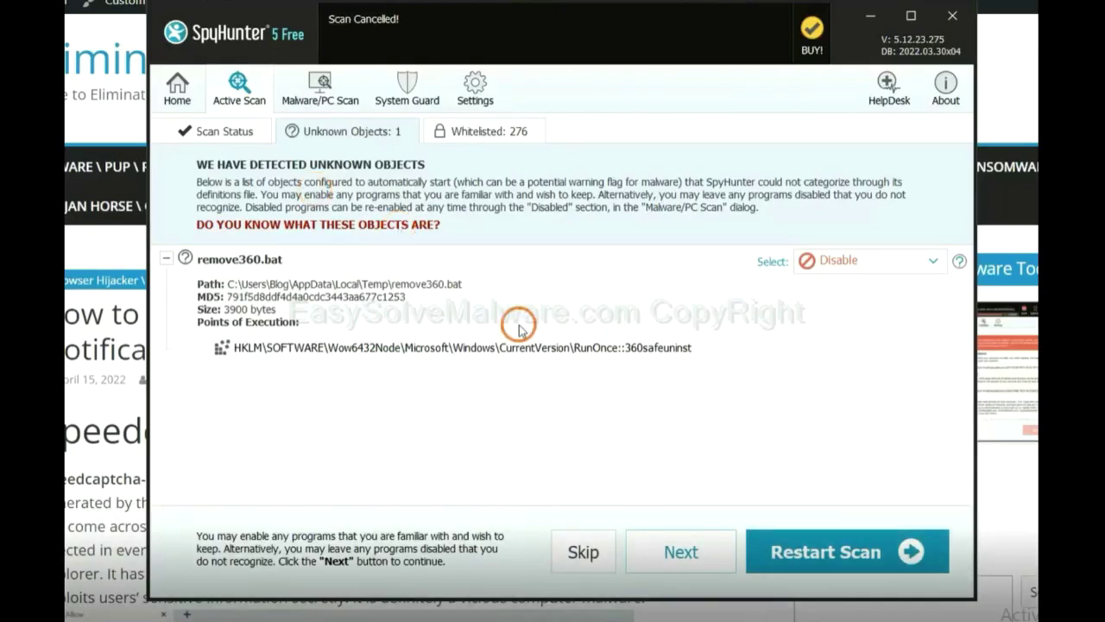
click(681, 557)
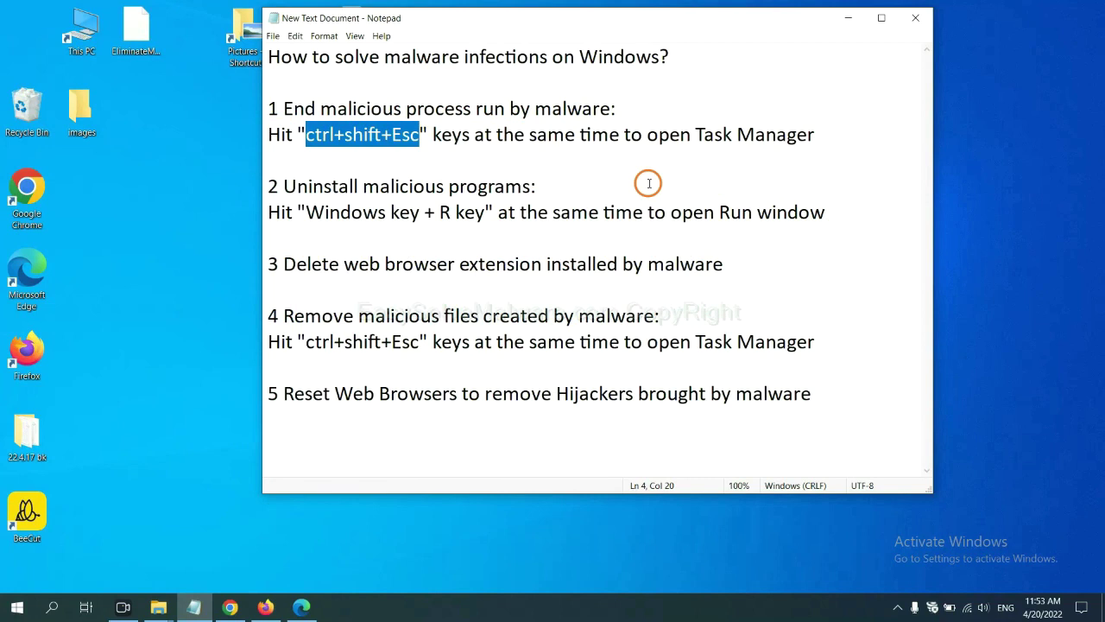
- Highlight the Task Manager shortcut under item 1 of the Notepad notes and open Task Manager
click(393, 135)
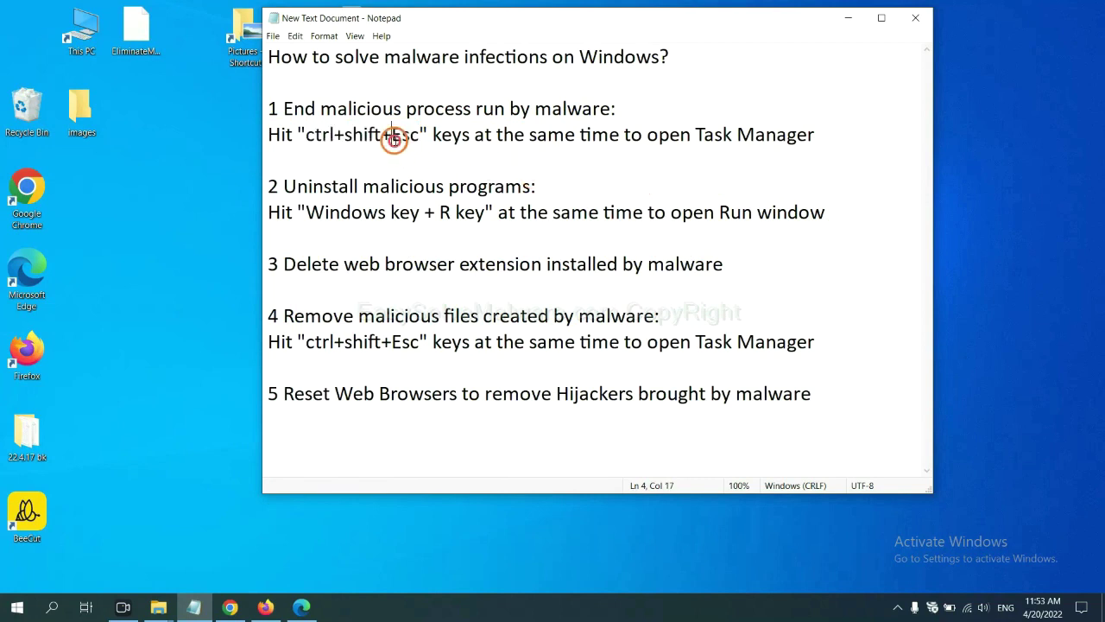
drag(420, 136, 305, 135)
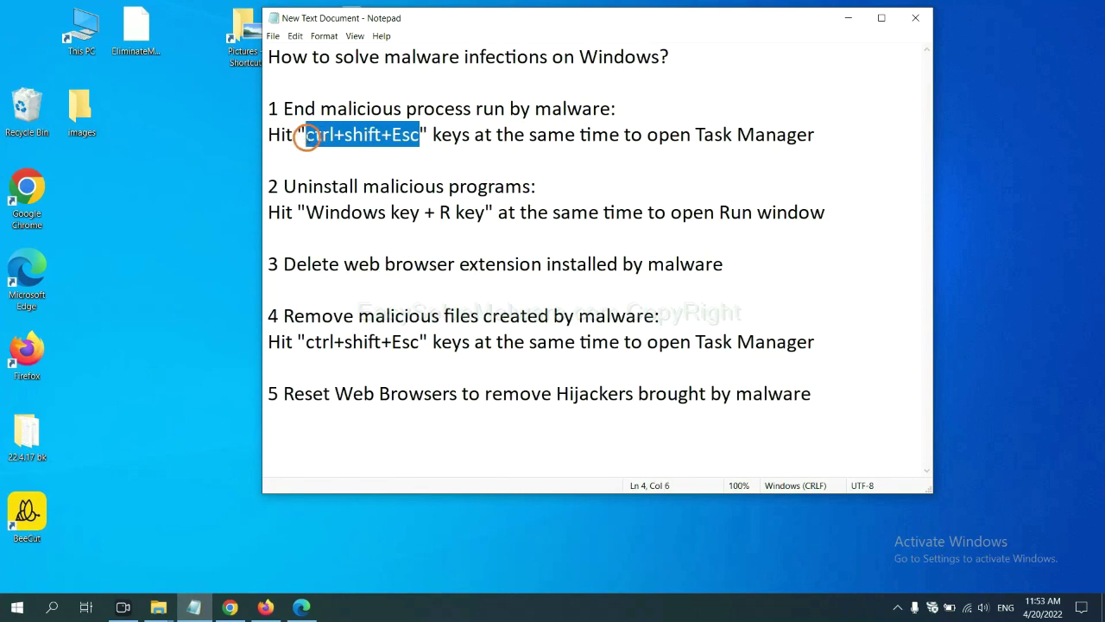
key(ctrl+shift+Escape)
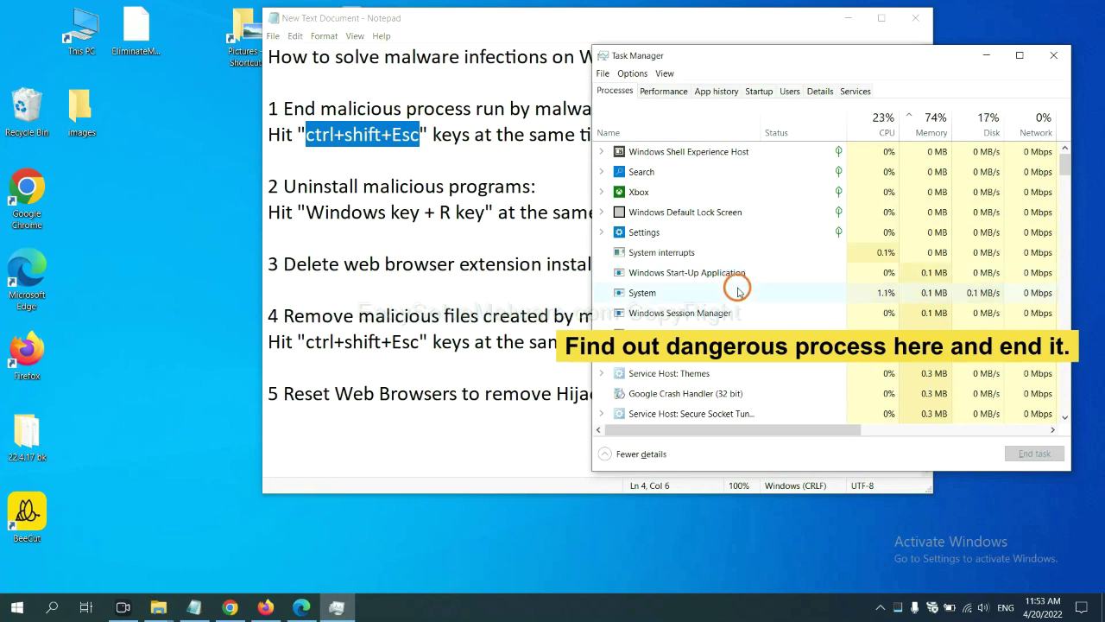
- Select the Usermode Font Driver Host process as an example of one to end, and close Task Manager
click(739, 291)
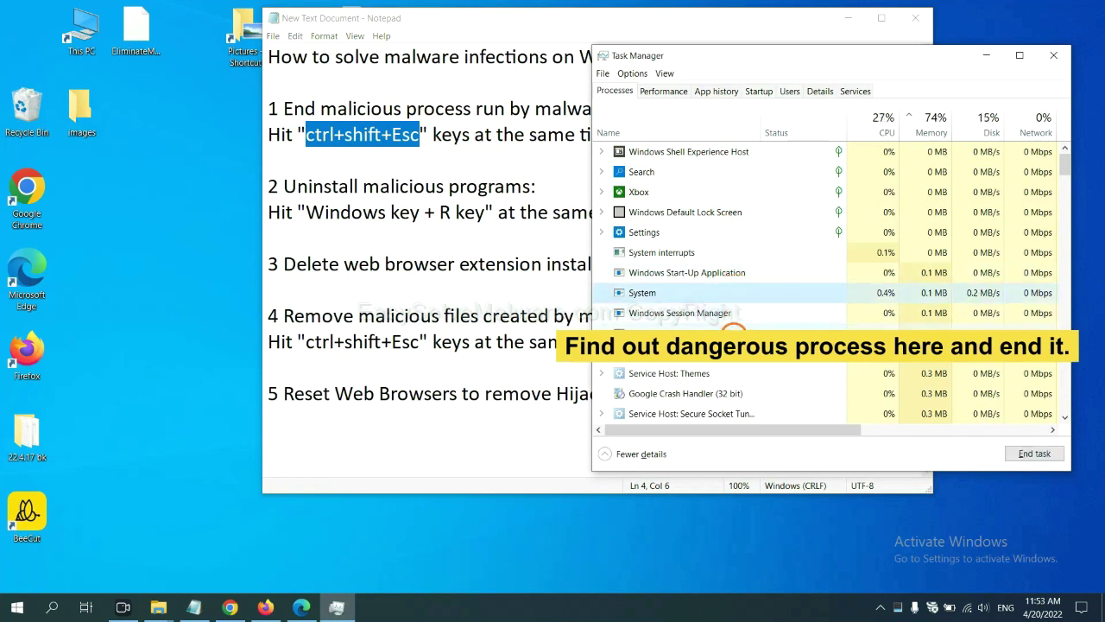
click(734, 332)
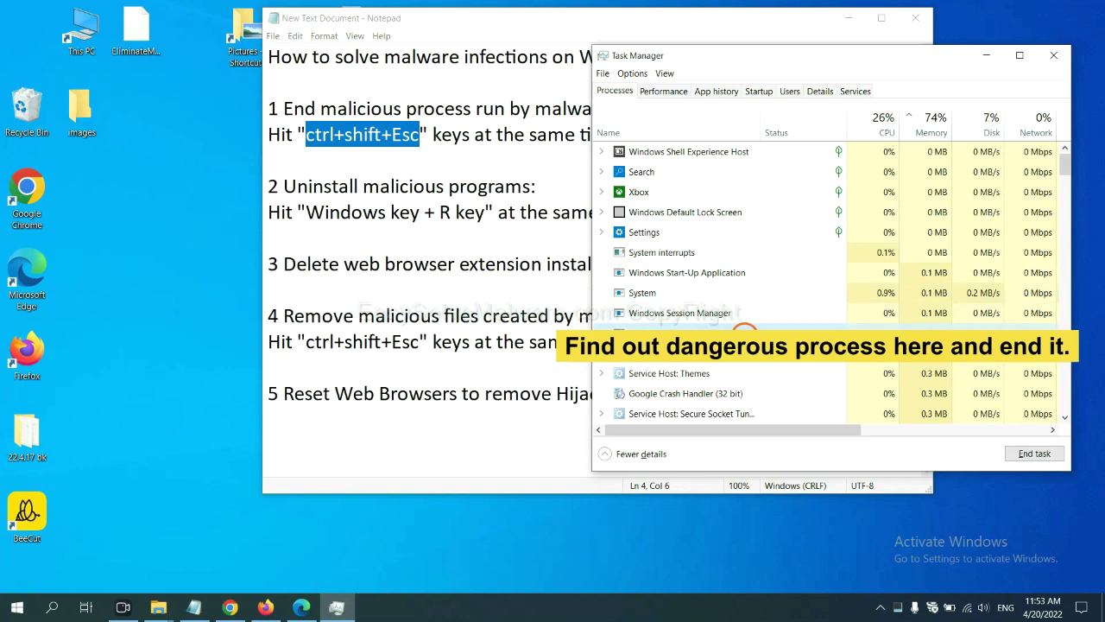
click(1043, 455)
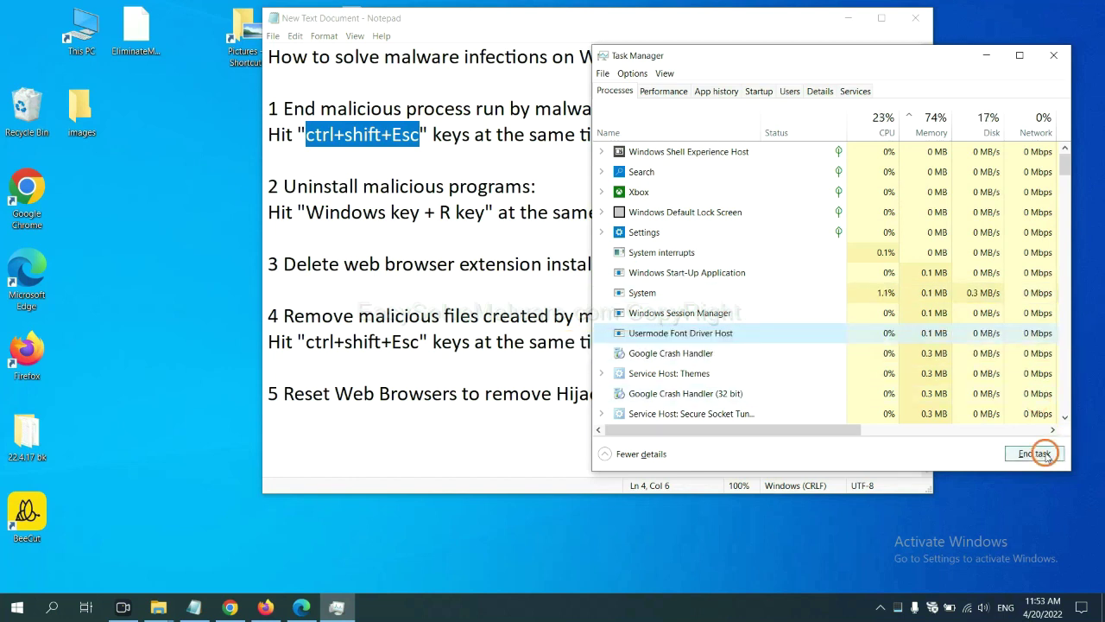
click(1051, 56)
- Highlight the Run window shortcut under item 2 of the notes and open the Run window
key(Down)
key(Down)
key(Down)
key(Down)
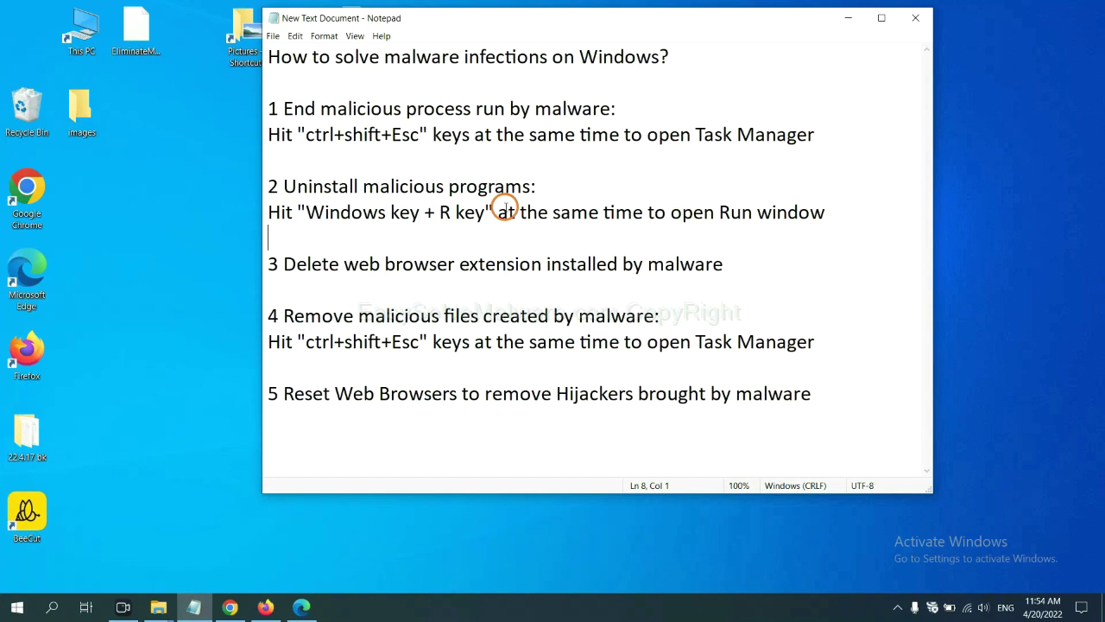
click(310, 215)
drag(311, 216, 481, 221)
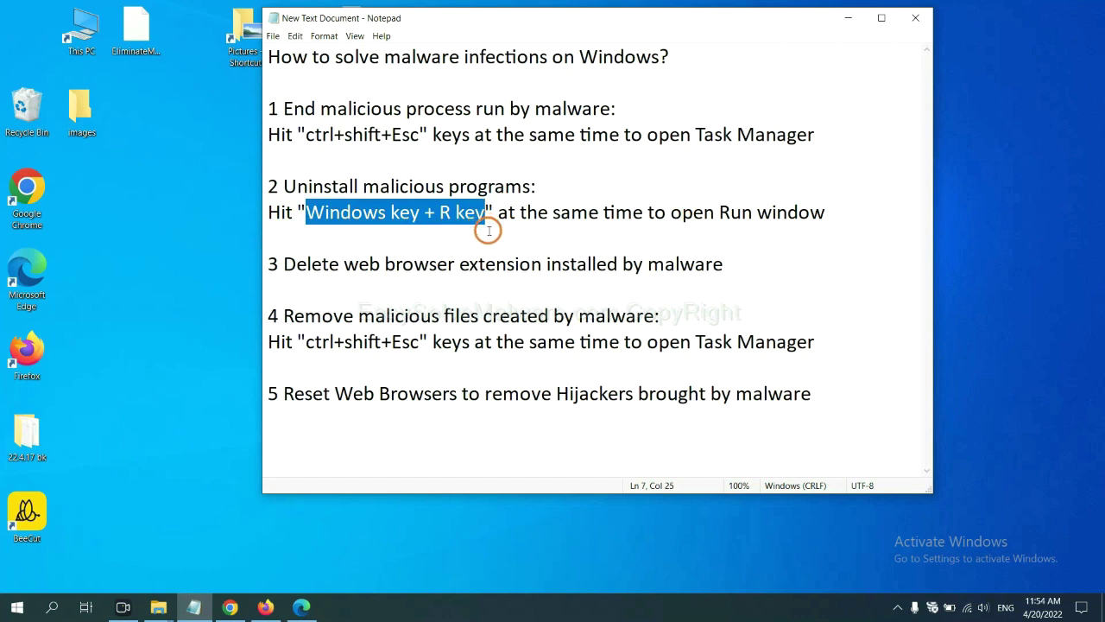
key(super+r)
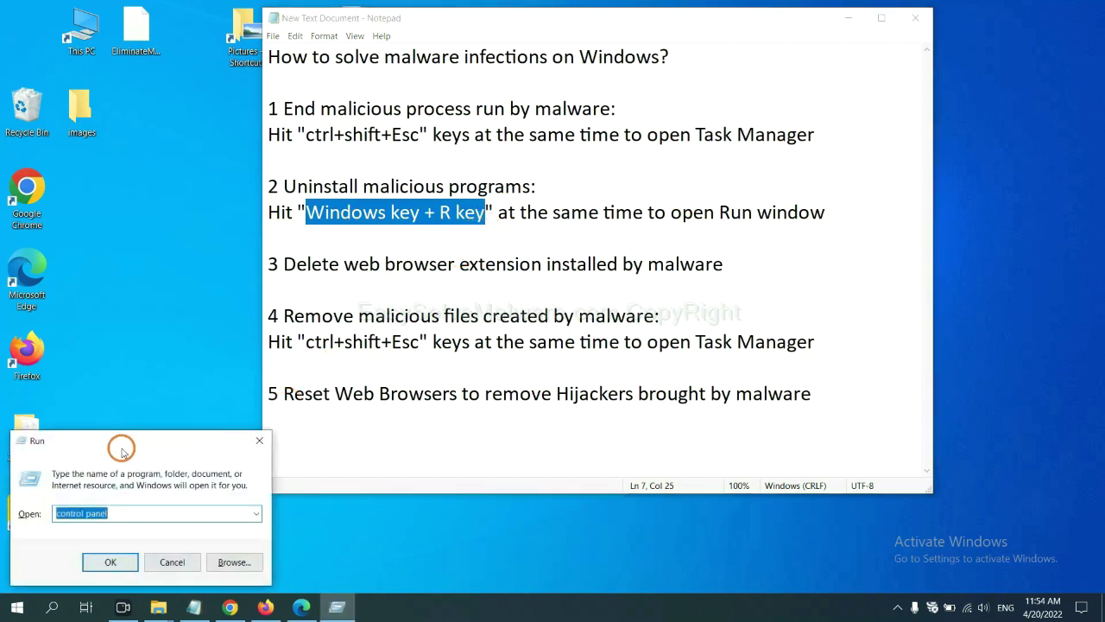
- Move the Run window beside the notes and use it to open control panel
drag(122, 451, 841, 187)
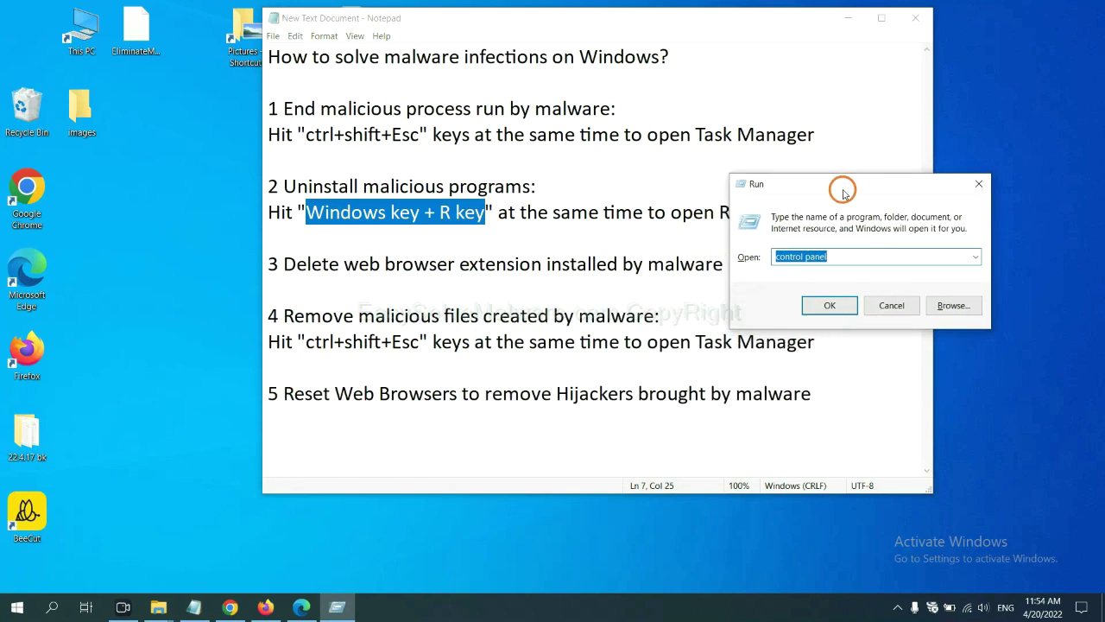
click(852, 257)
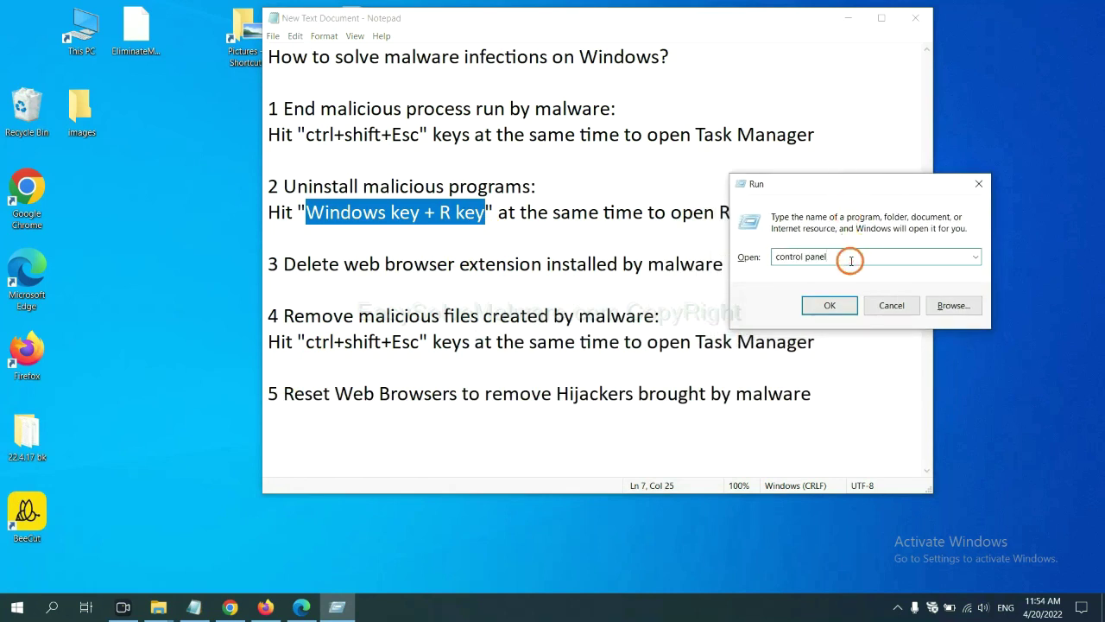
drag(847, 257, 765, 257)
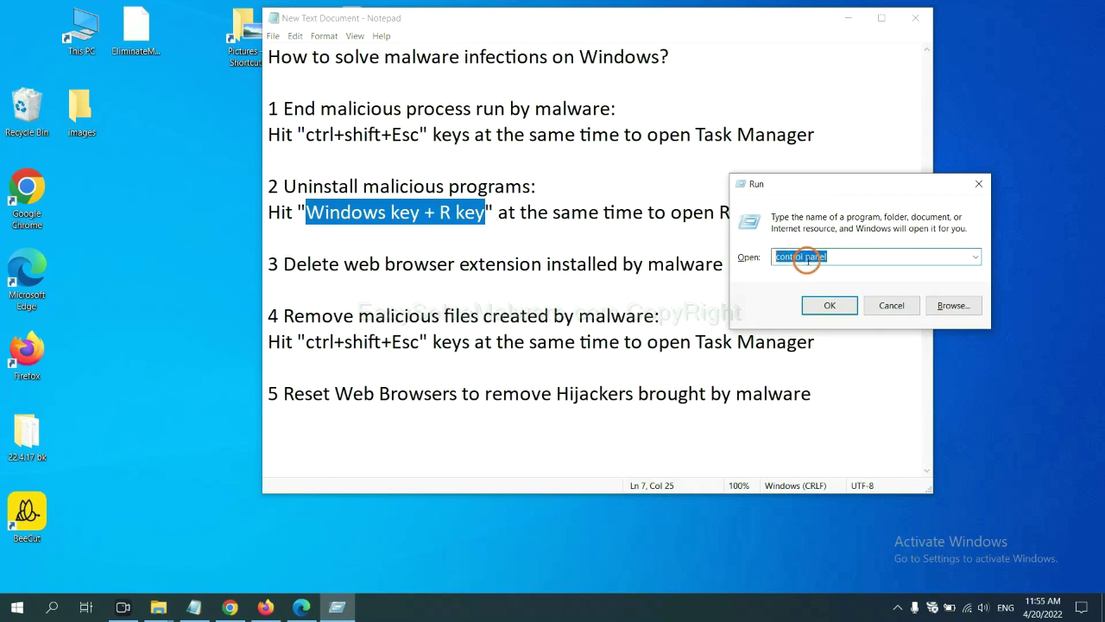
click(827, 305)
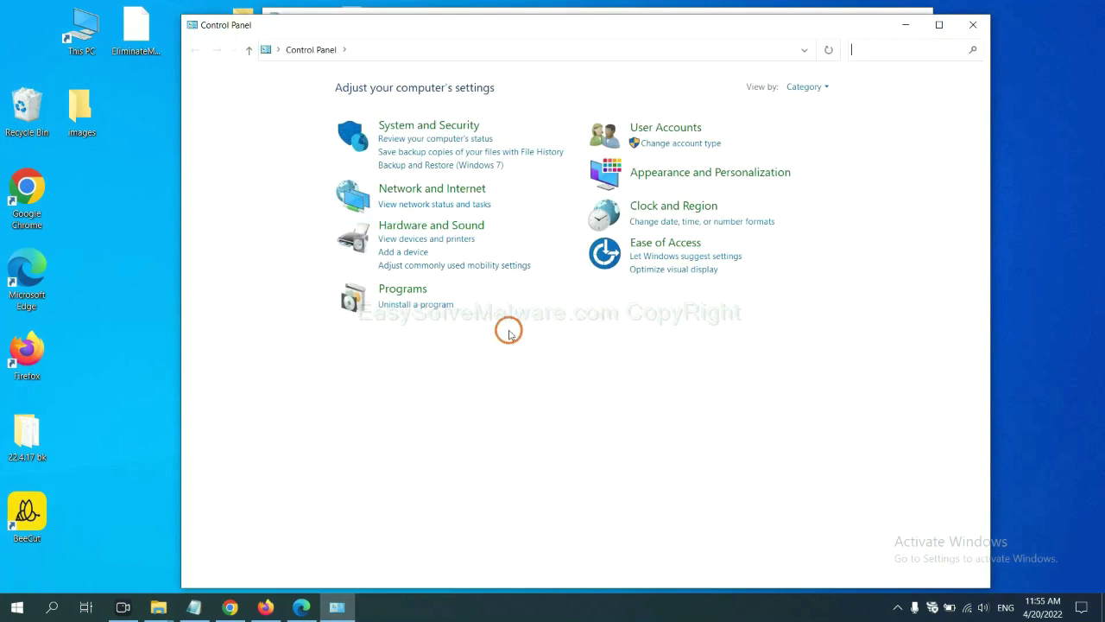
- Select Xiph.Org Open Codecs 0.85.17777 in the list of installed programs as an uninstall example, and close the window
click(436, 307)
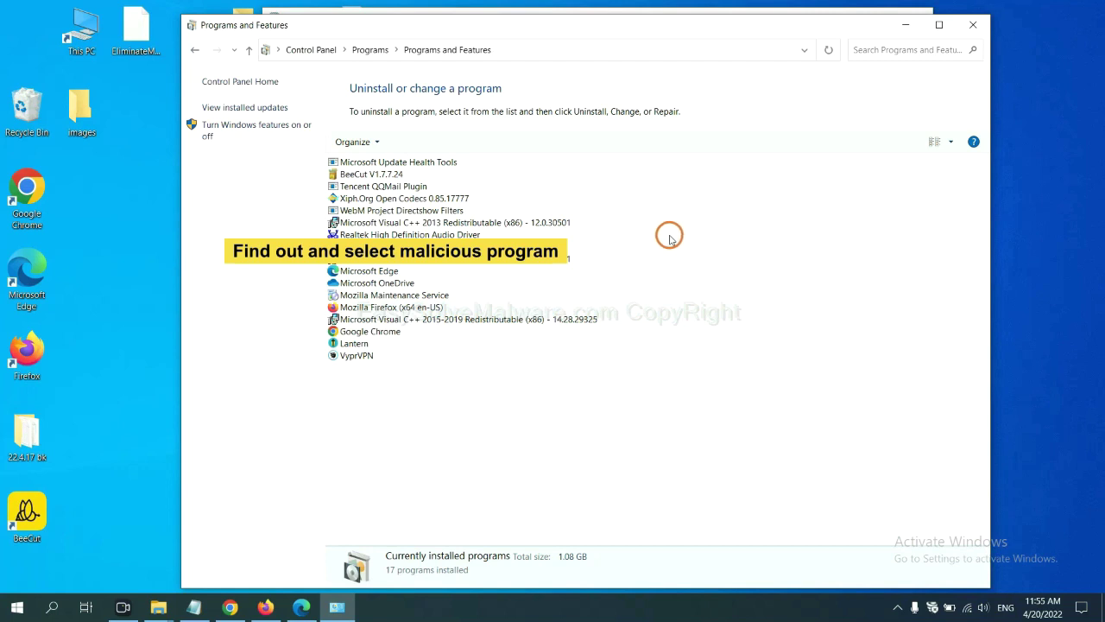
click(434, 198)
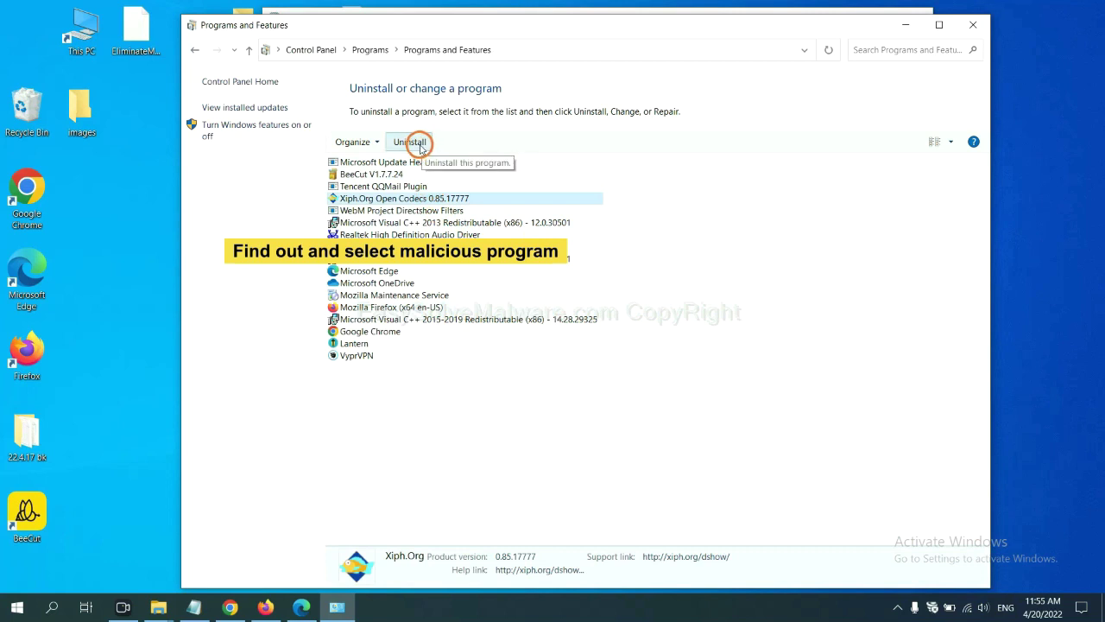
click(978, 28)
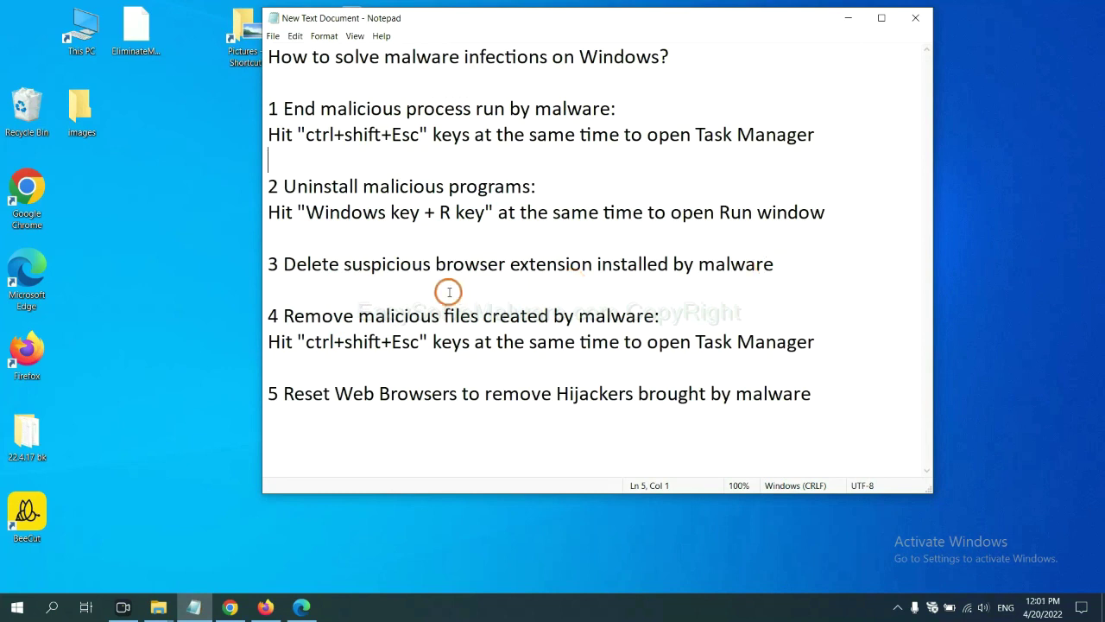
- Switch to Chrome and open its Extensions page to check for suspicious extensions
click(232, 606)
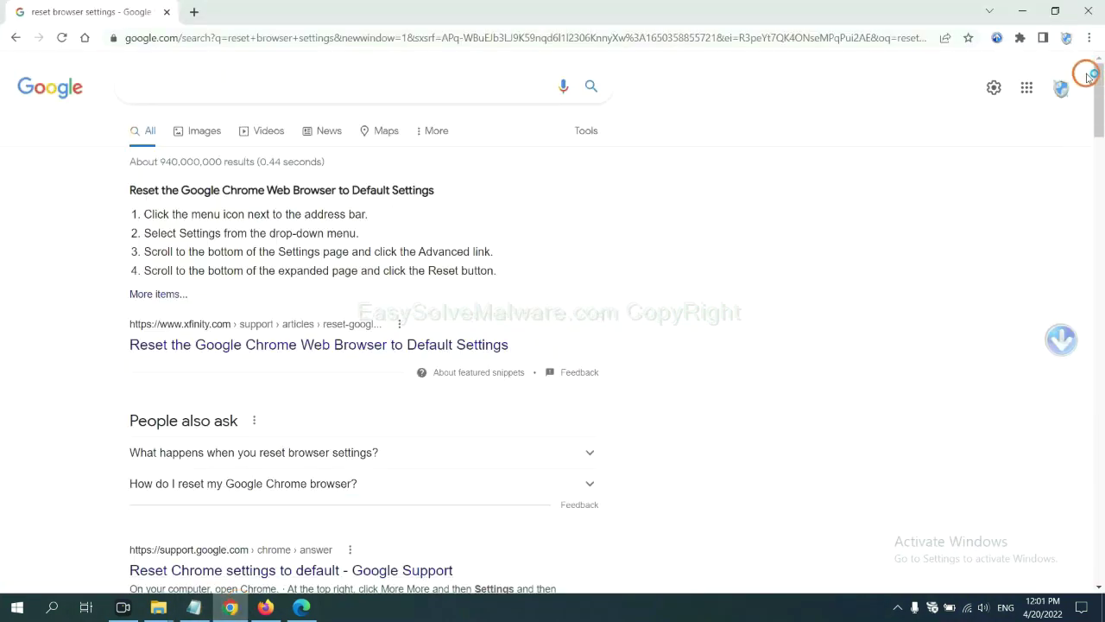
click(1088, 38)
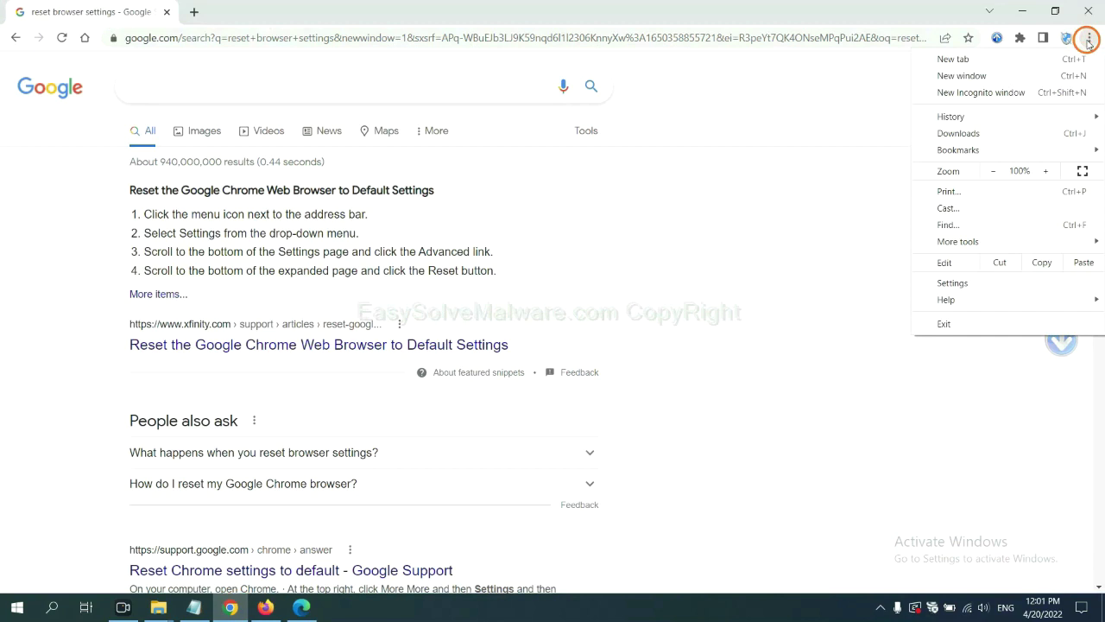
mouse_move(991, 241)
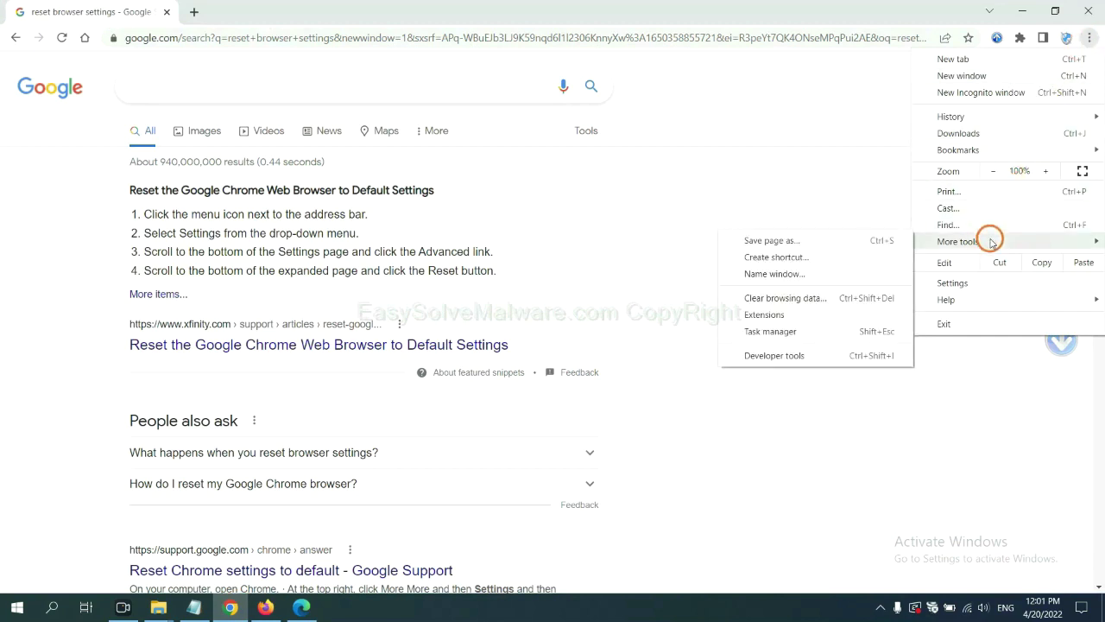
click(814, 313)
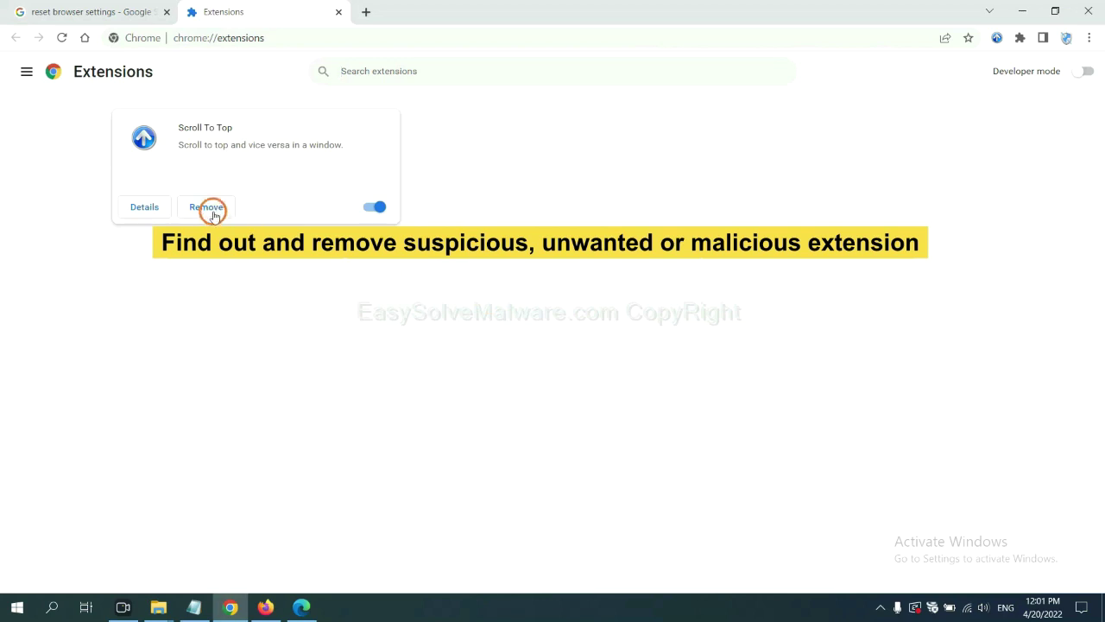
- Switch to Firefox and show the options of the GIPHY for Firefox extension in the add-ons manager
click(264, 605)
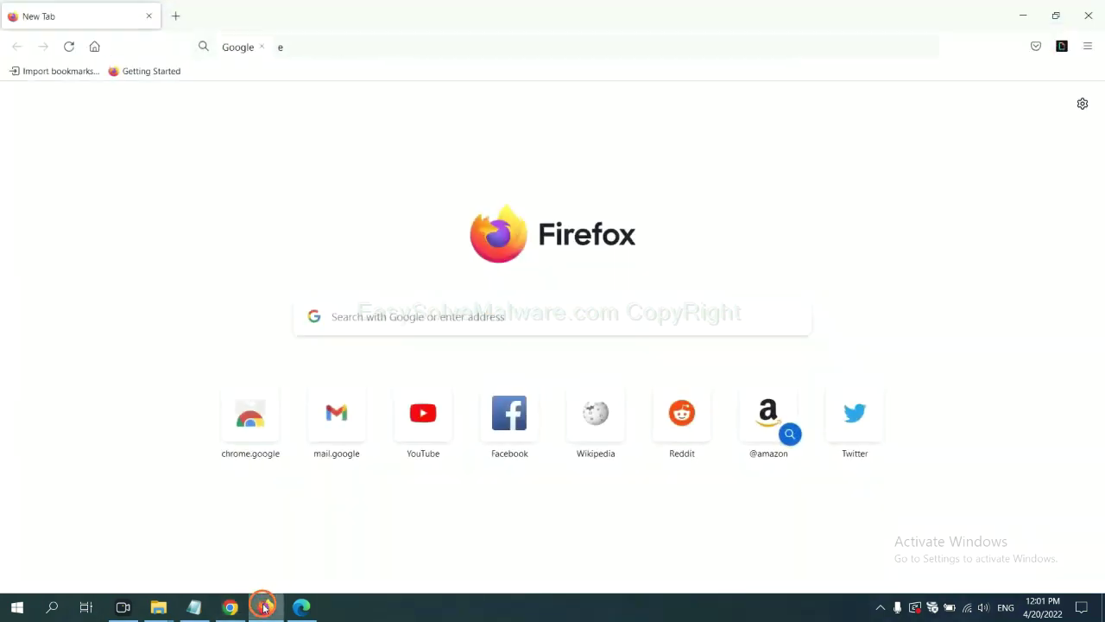
click(1090, 47)
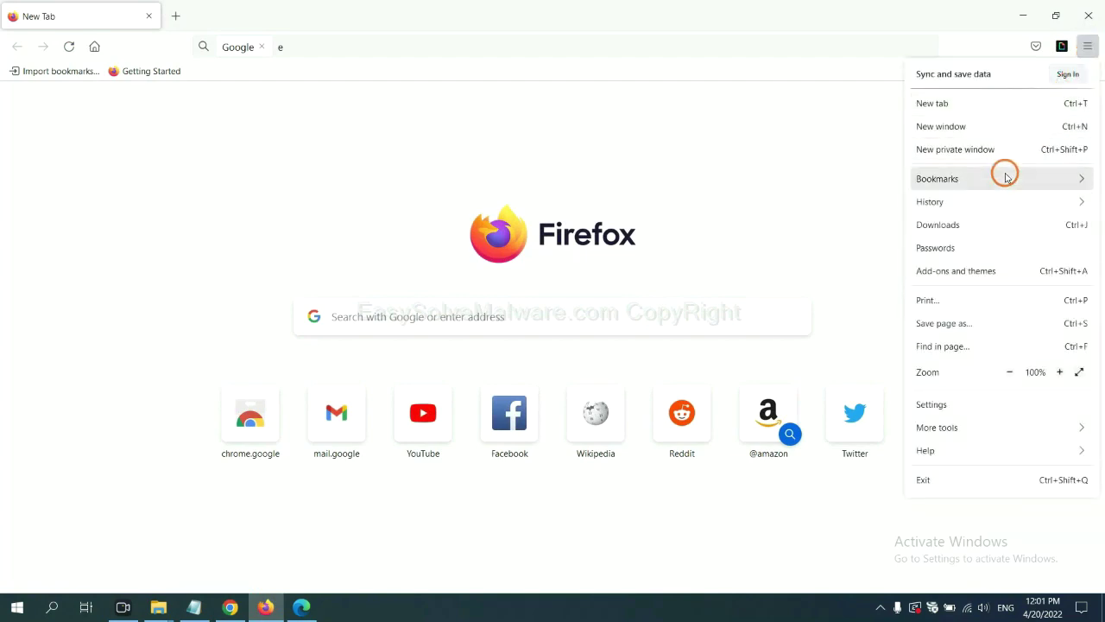
click(965, 278)
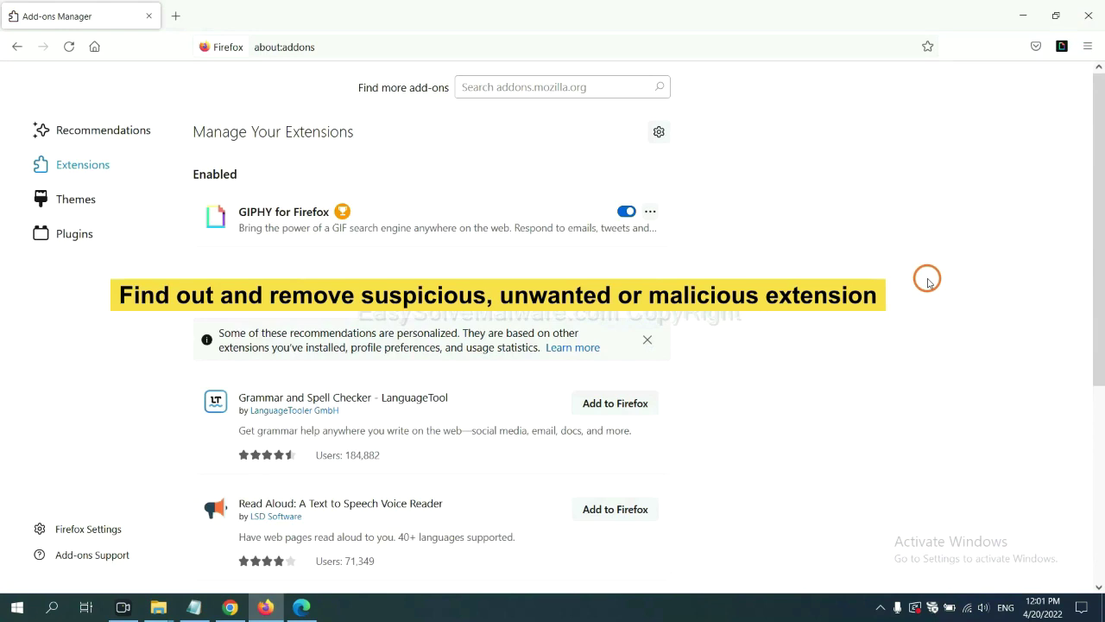
click(650, 213)
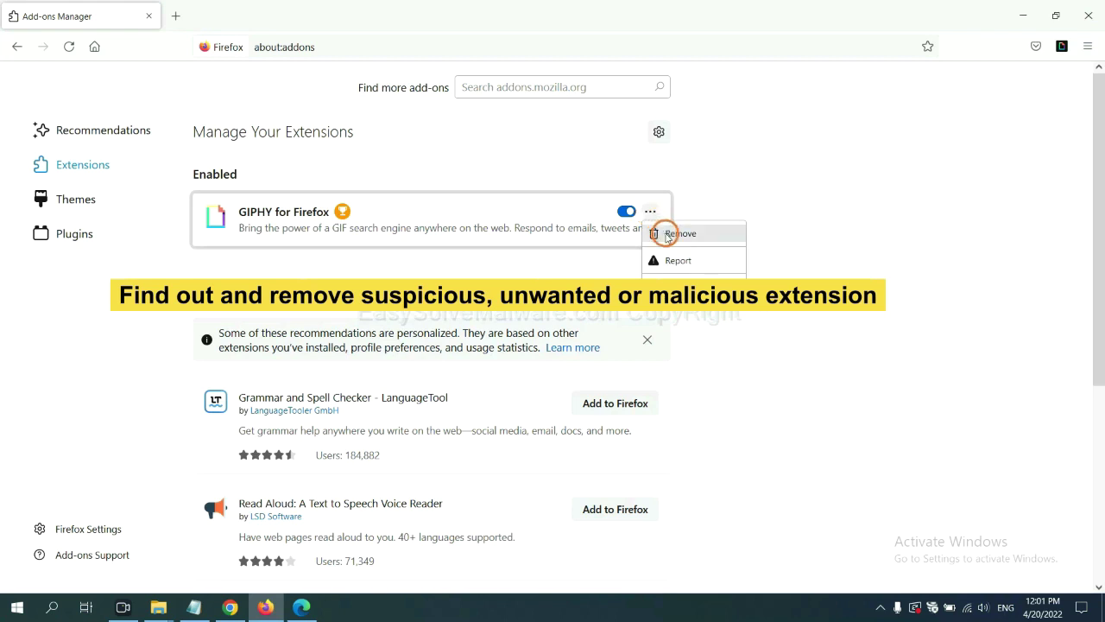
- Switch to Microsoft Edge, open its extension management page and remove the ArcVpn Free Fast VPN Proxy extension
click(301, 609)
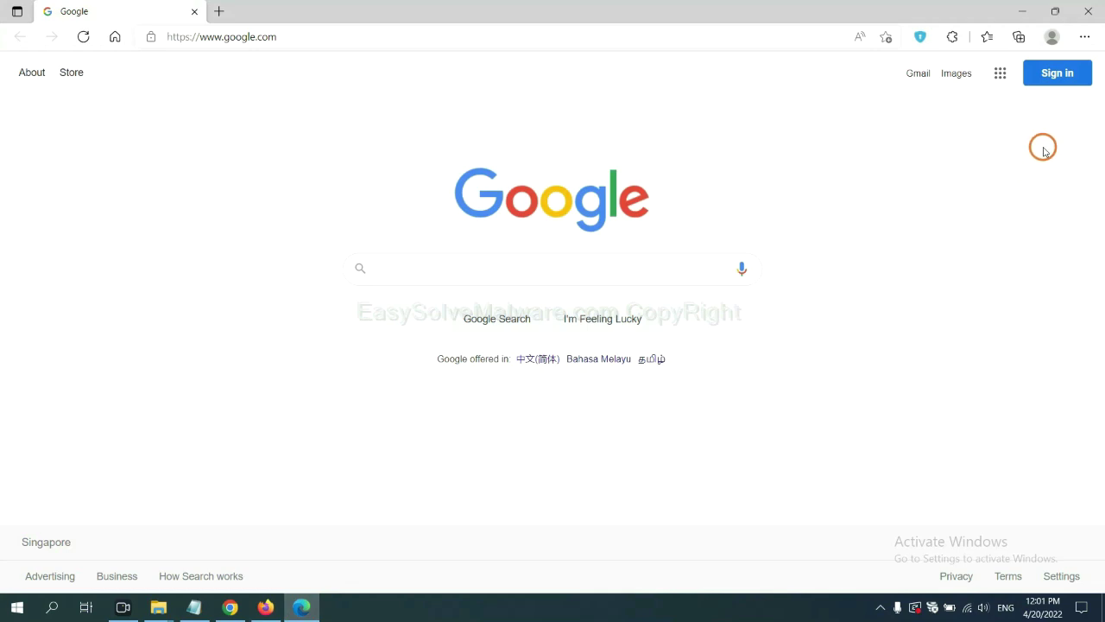
click(1084, 37)
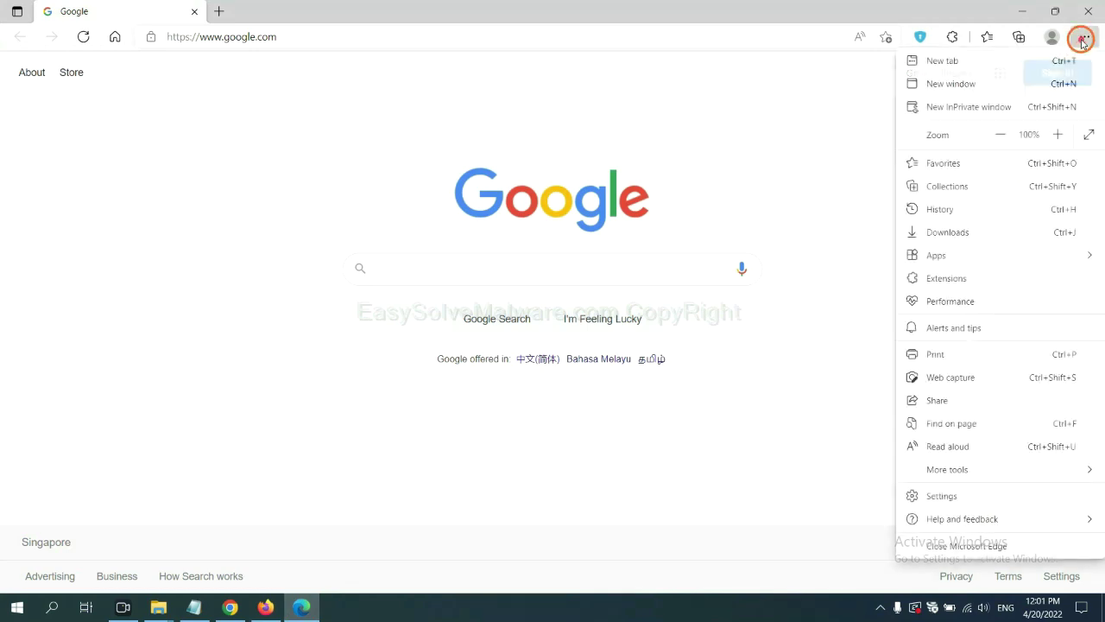
right_click(952, 279)
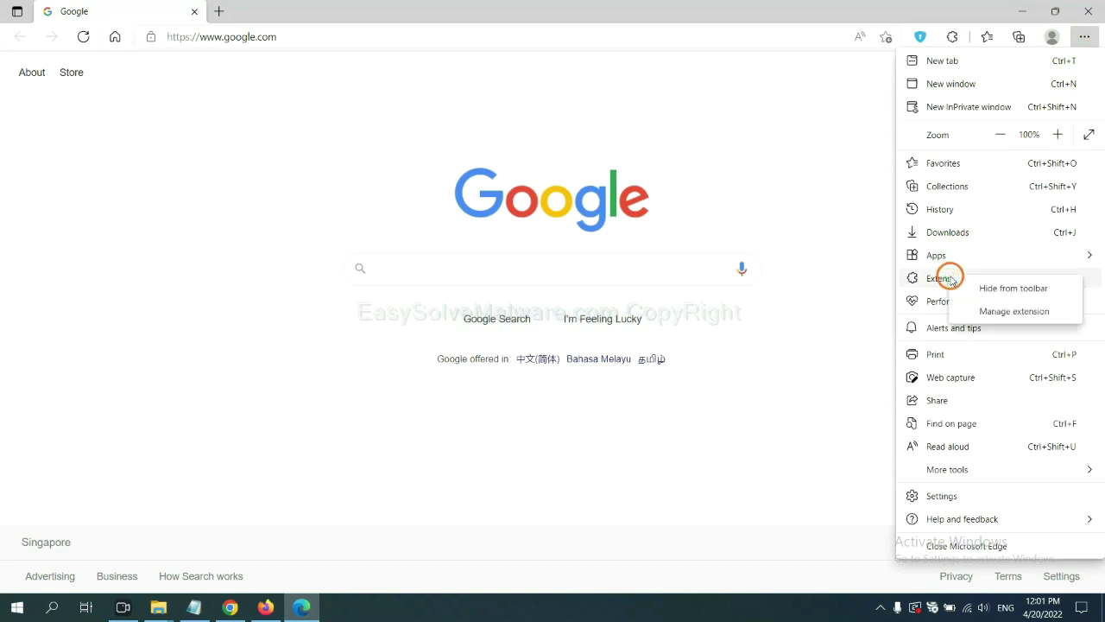
click(993, 312)
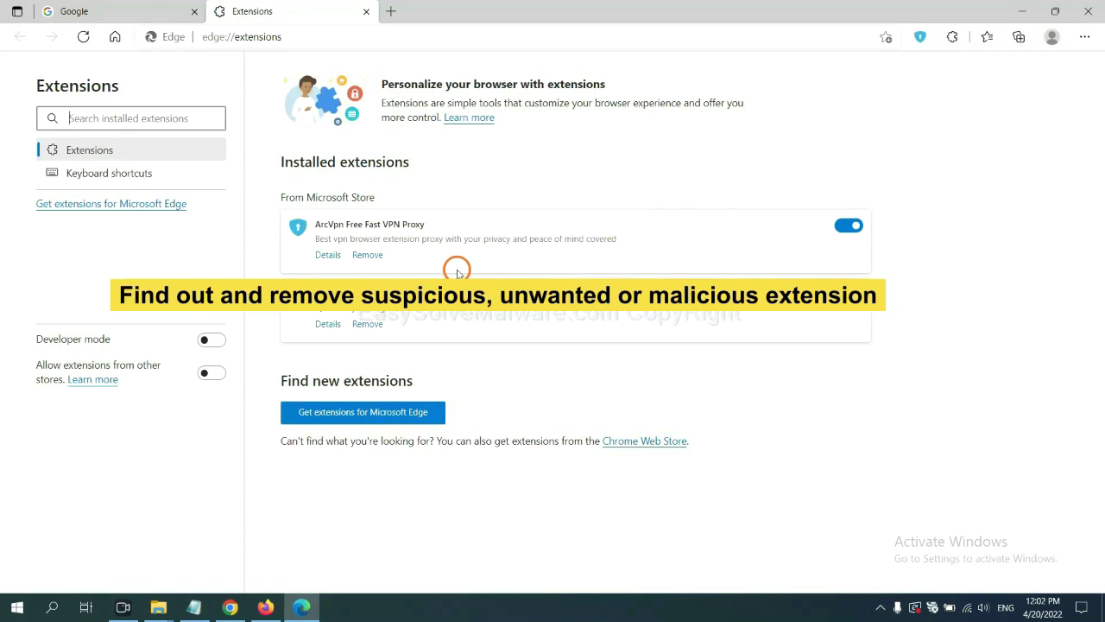
click(369, 256)
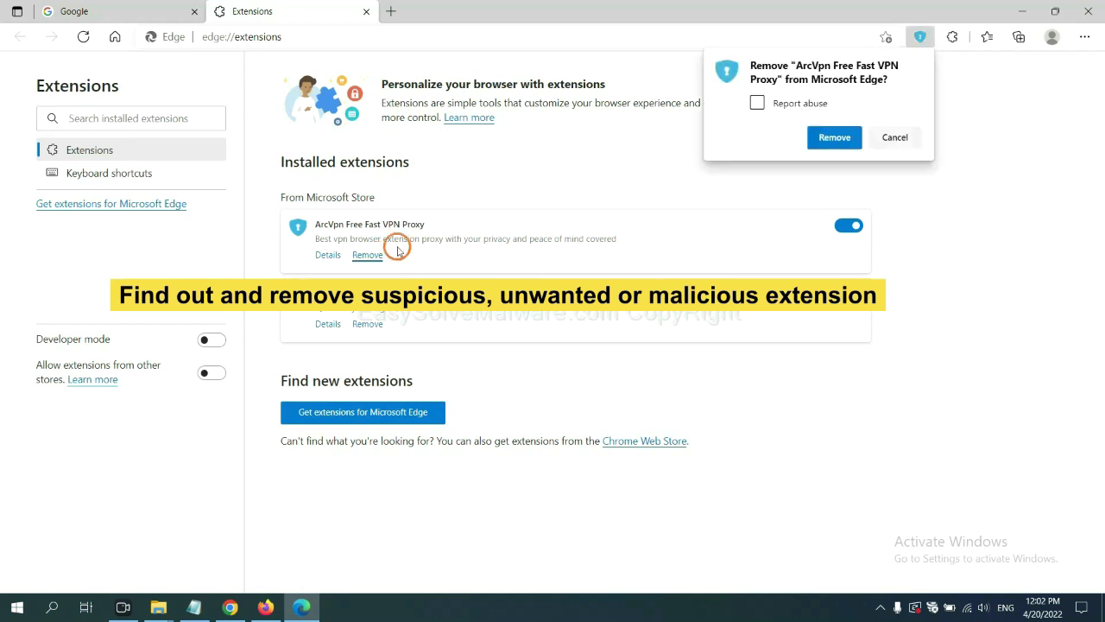
click(827, 141)
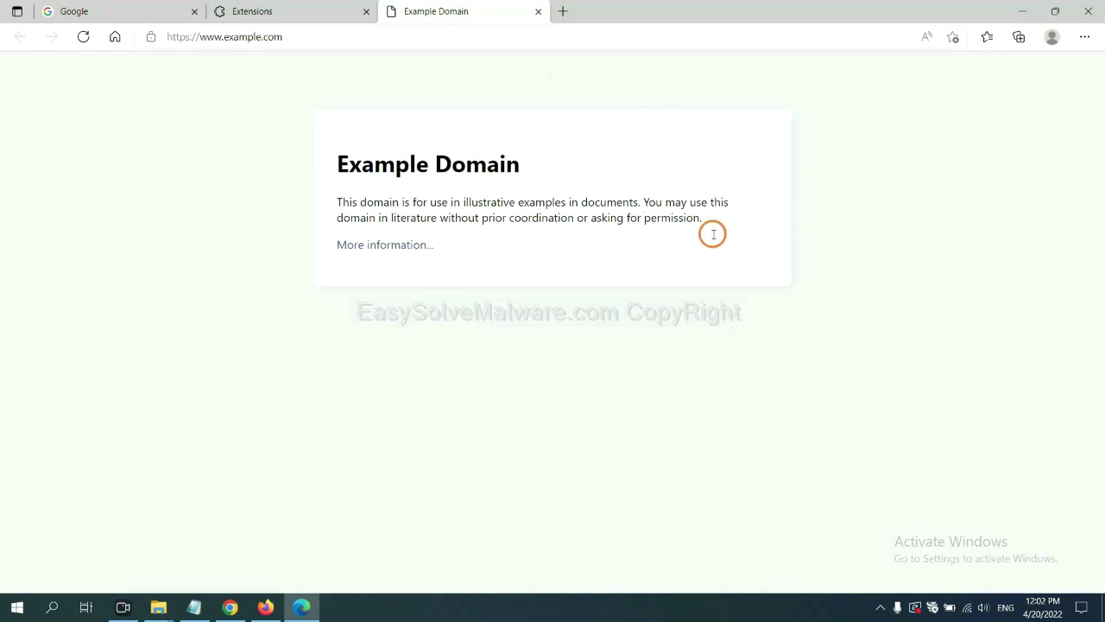
- Return to the notes on the desktop, move the Run window over them and use it to launch regedit
click(1098, 611)
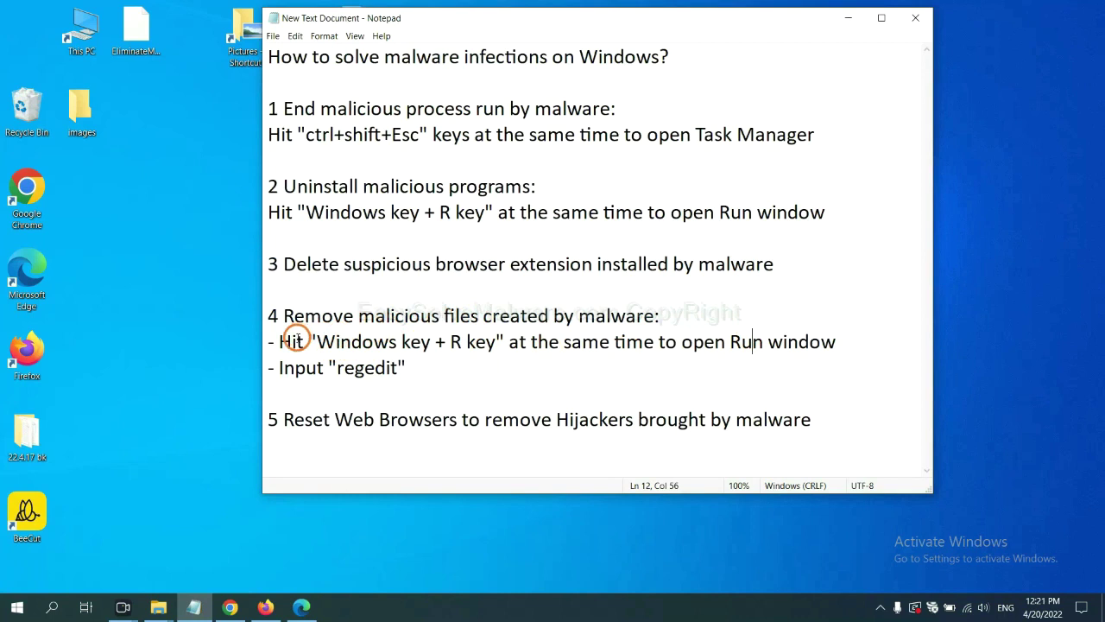
drag(288, 342, 627, 357)
click(637, 347)
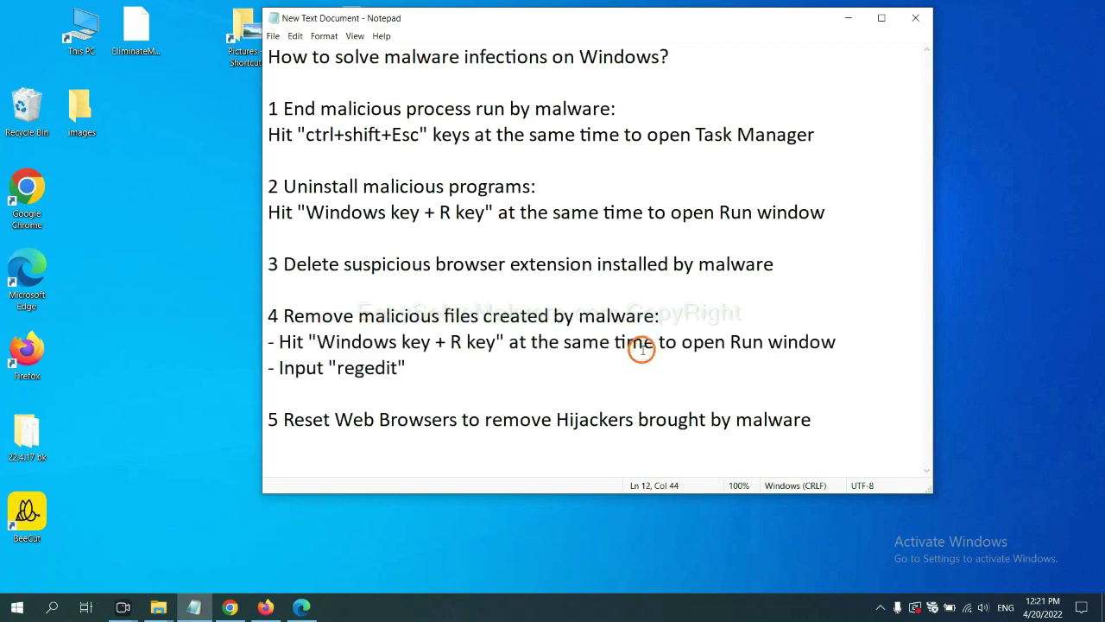
key(super+r)
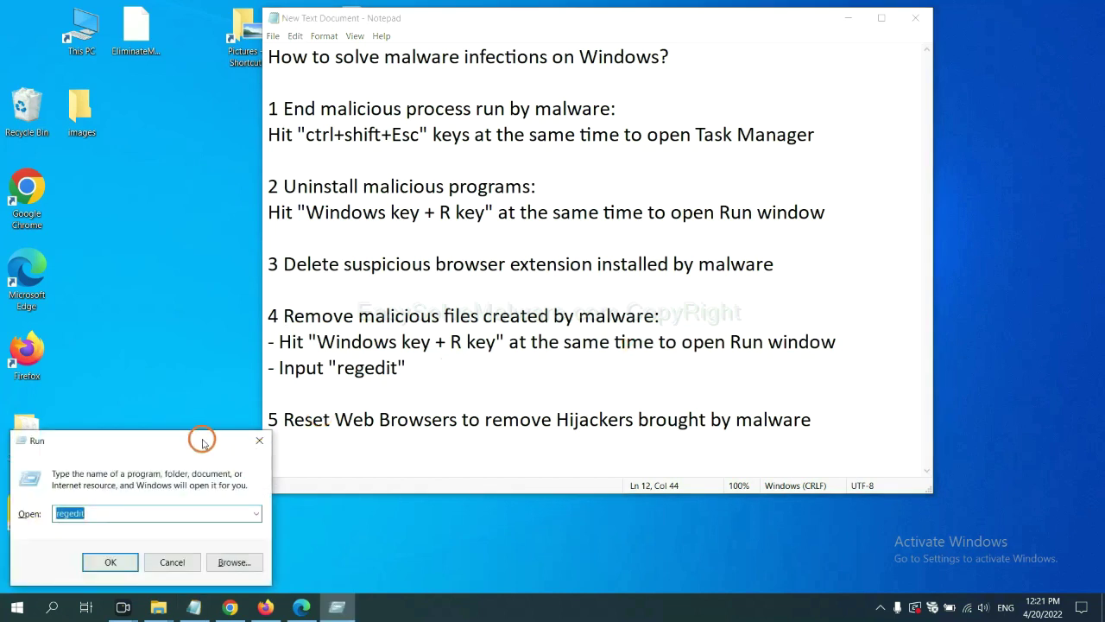
drag(202, 437, 881, 229)
click(780, 302)
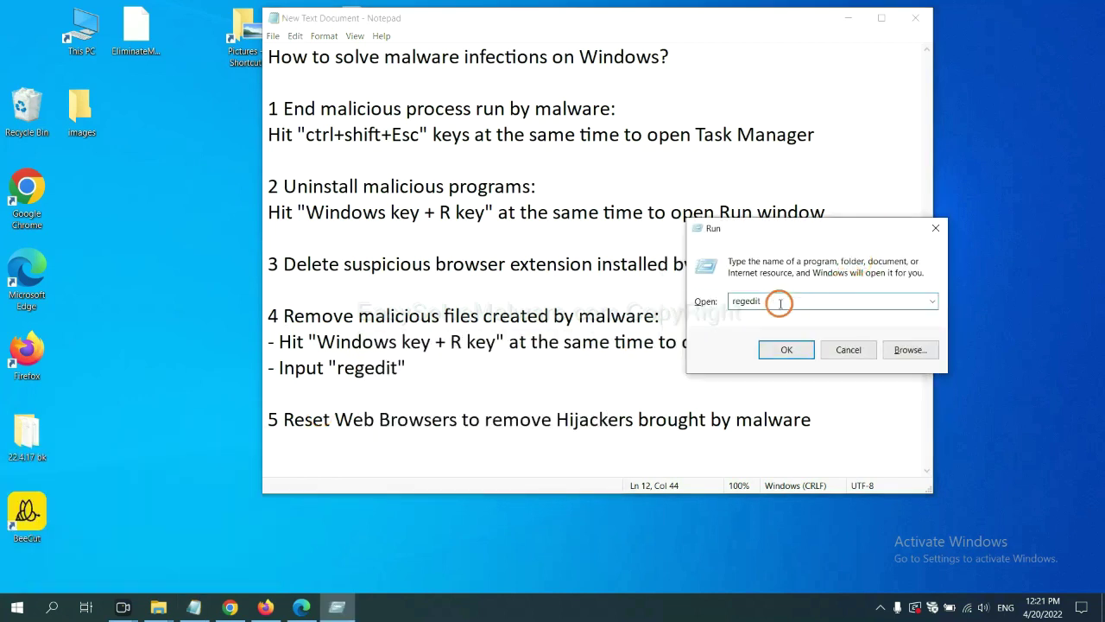
click(787, 350)
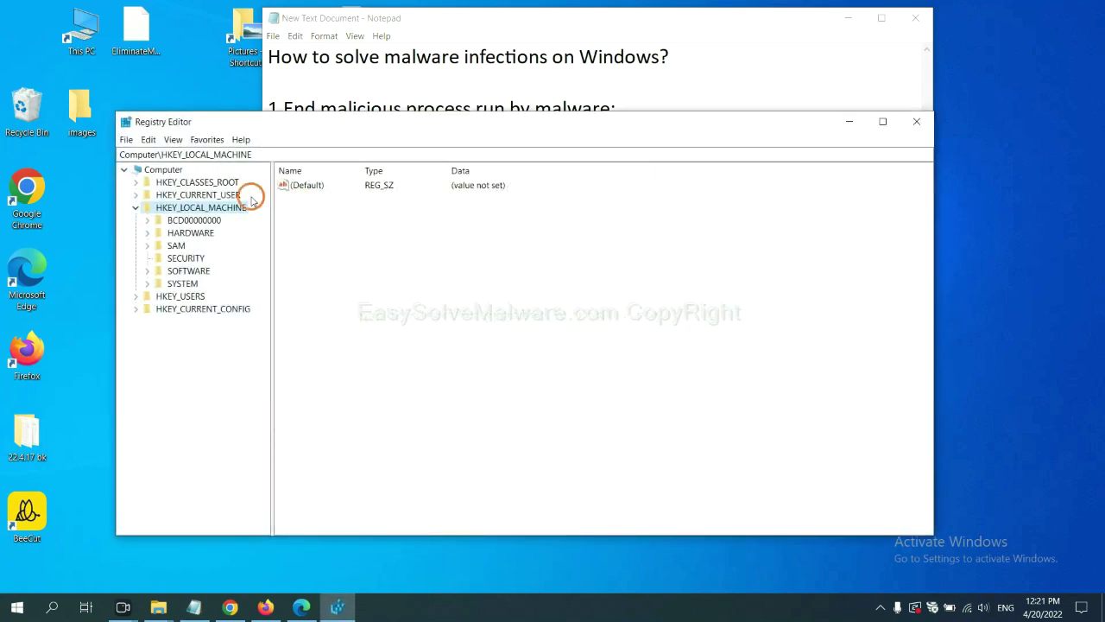
- Search the registry for "beecut" as an example malware name, looking at keys, values and data
click(150, 140)
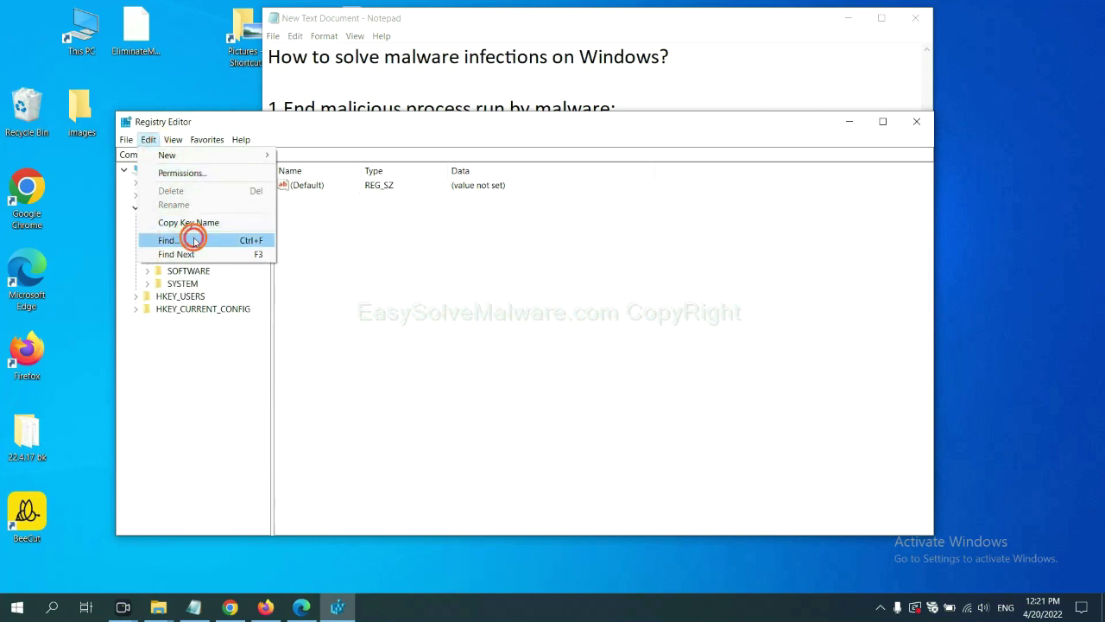
click(195, 241)
drag(313, 184, 421, 210)
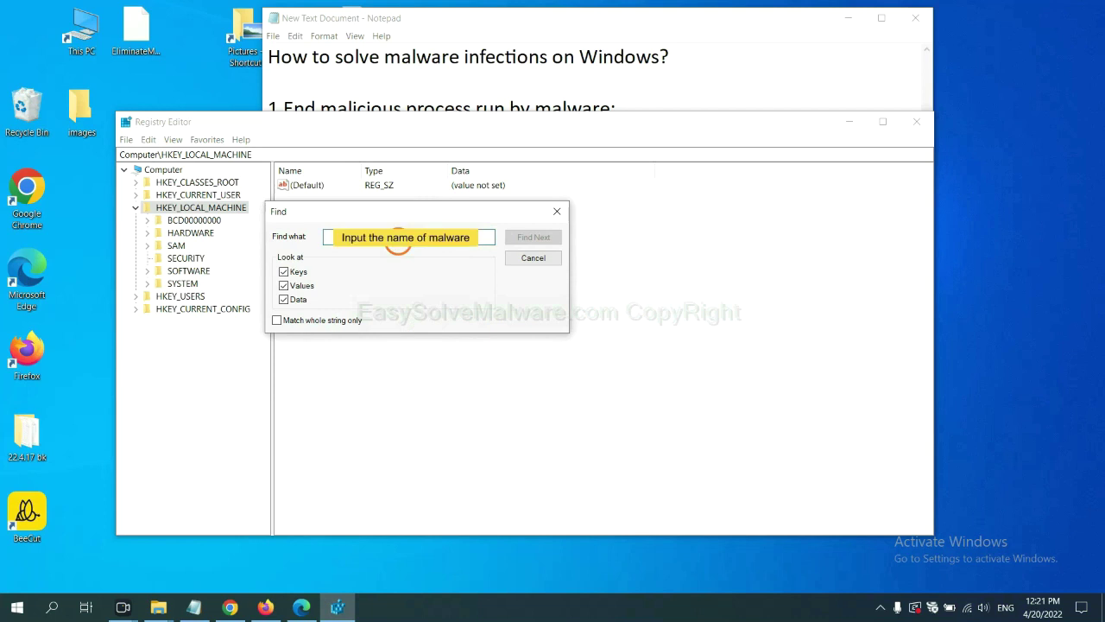
text(beecut)
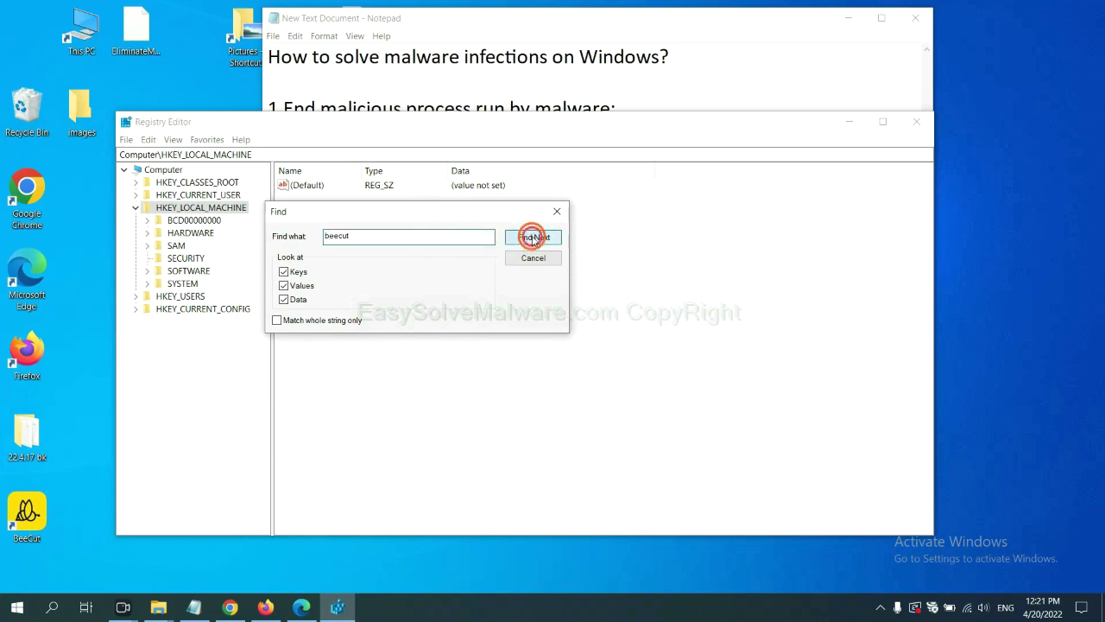
click(532, 237)
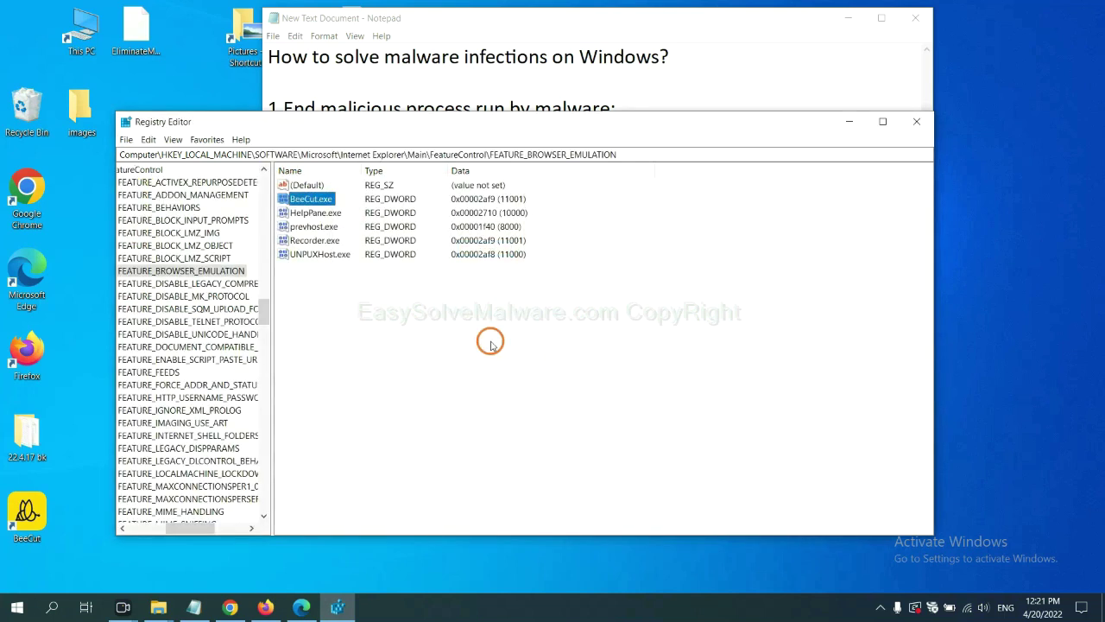
- Bring up the available actions for the FEATURE_BROWSER_EMULATION key in the registry tree, and dismiss them
mouse_move(183, 529)
mouse_down()
mouse_move(161, 527)
mouse_move(176, 528)
mouse_up()
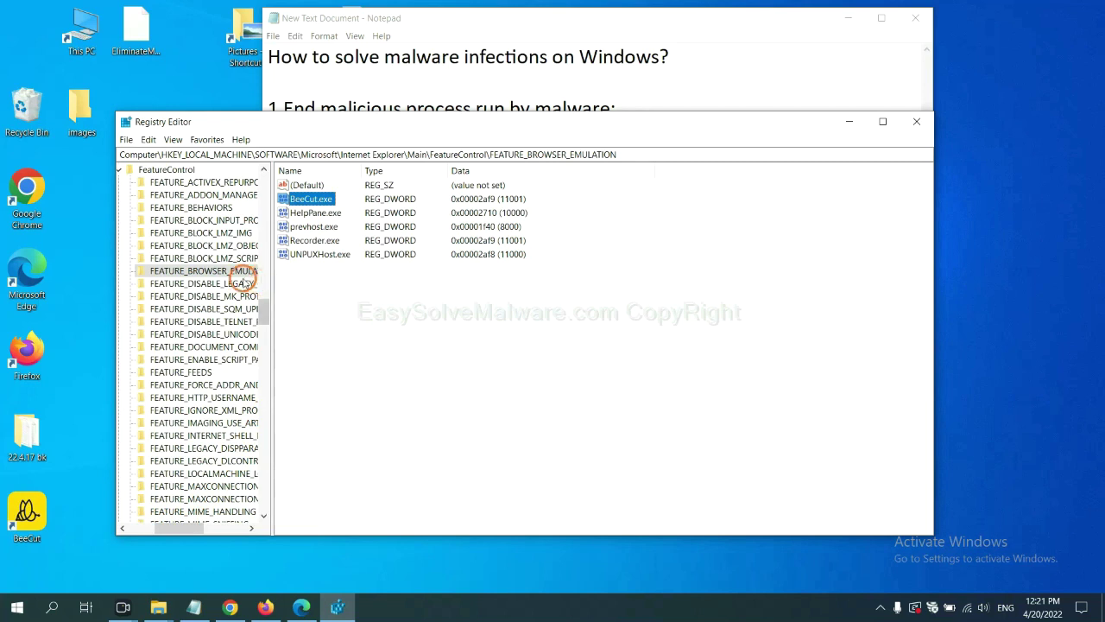
right_click(223, 271)
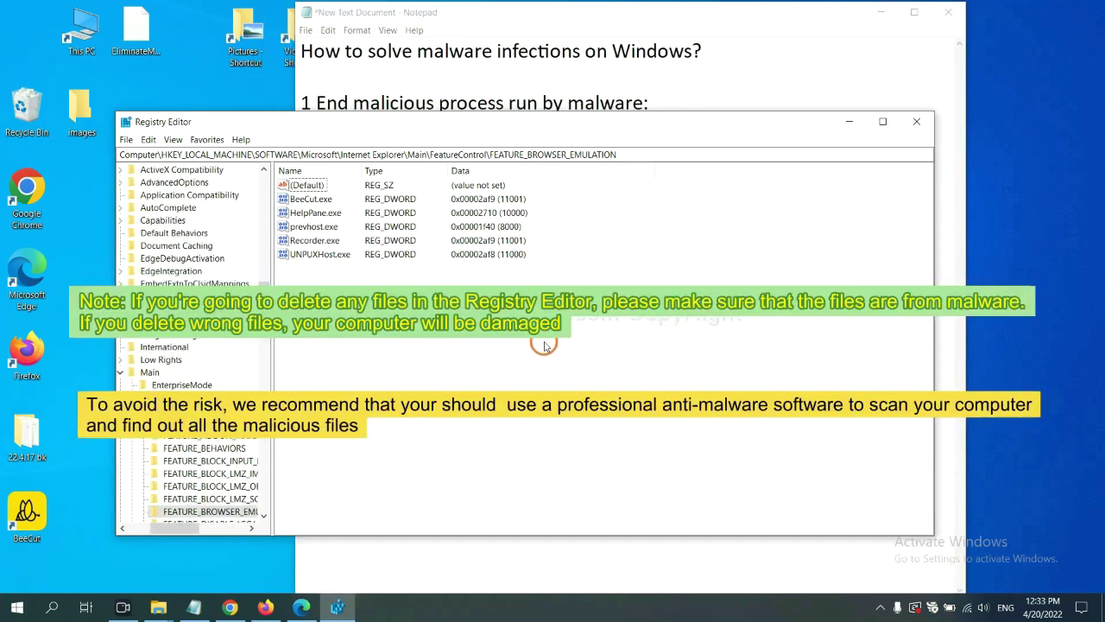
click(527, 351)
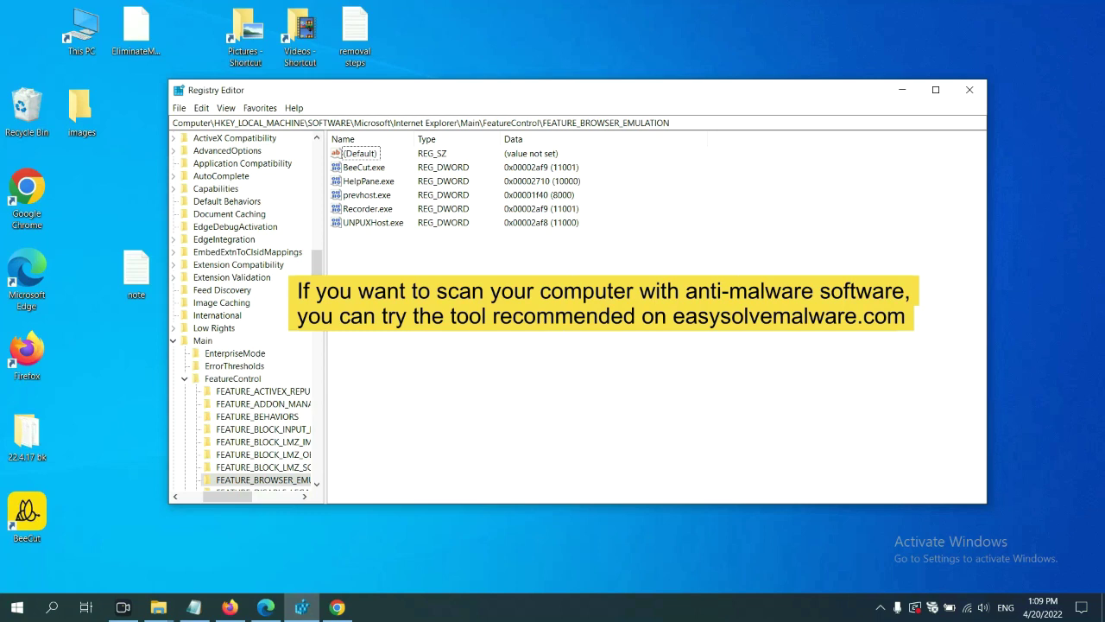
- Switch to Chrome and look over the malware removal guide and SpyHunter download options on easysolvemalware.com
click(338, 608)
scroll(801, 371, down, 1)
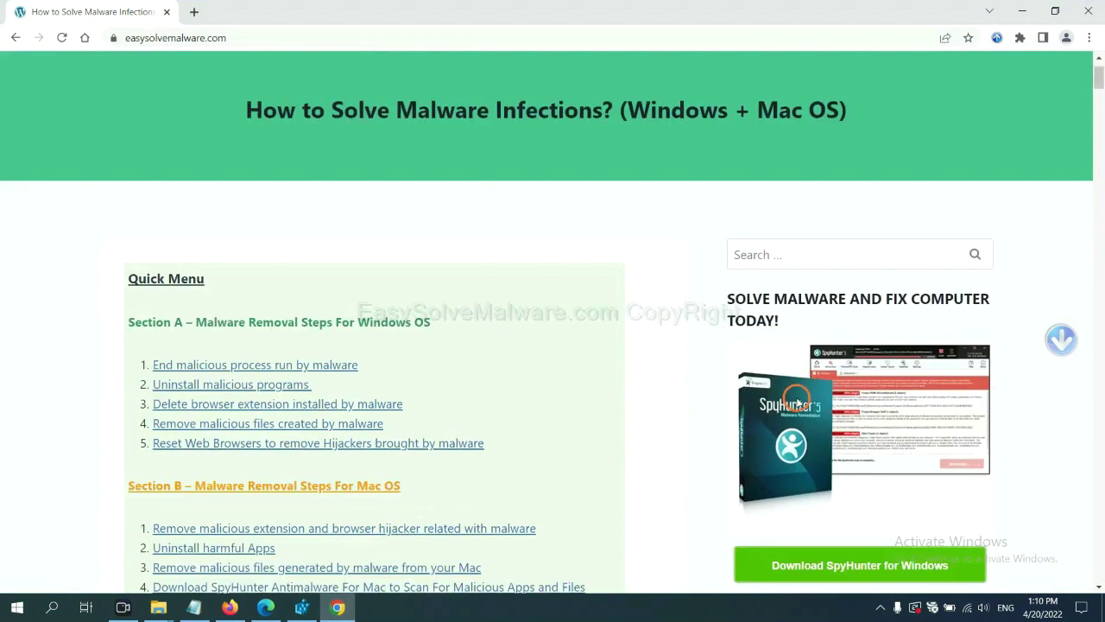
scroll(796, 399, up, 1)
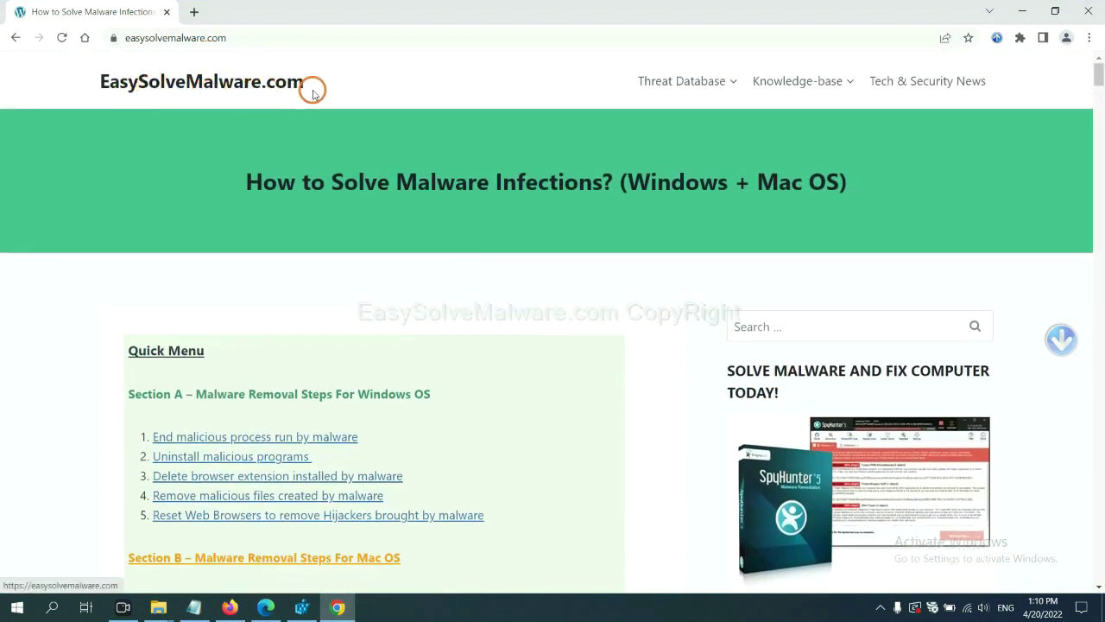
scroll(902, 363, down, 3)
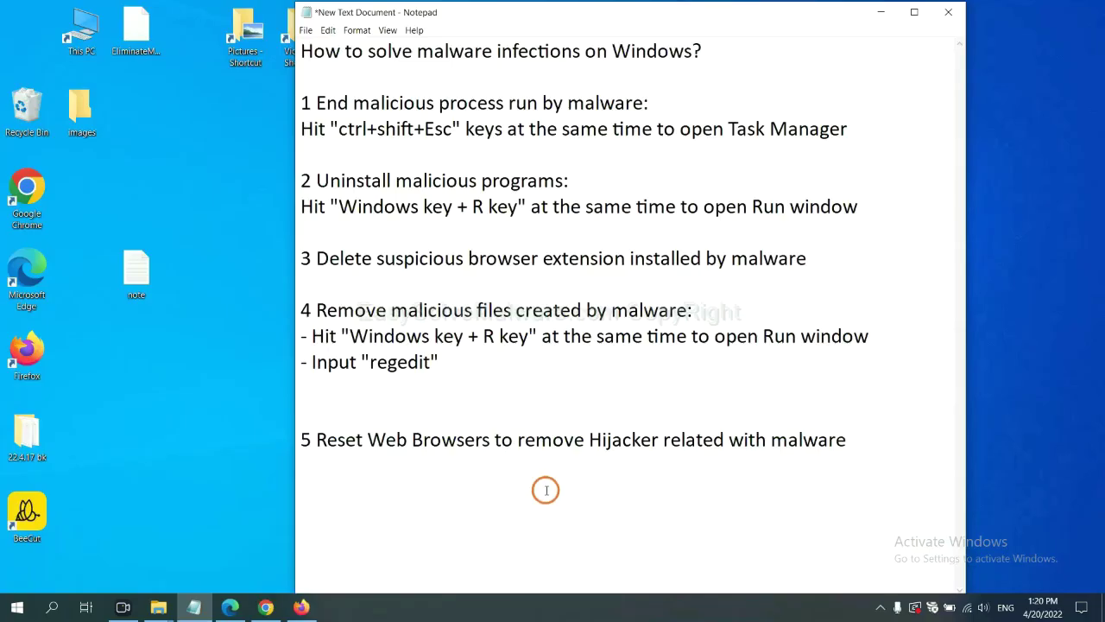
- In Chrome, search the settings for "reset" and bring up the confirmation to restore settings to their original defaults
click(264, 608)
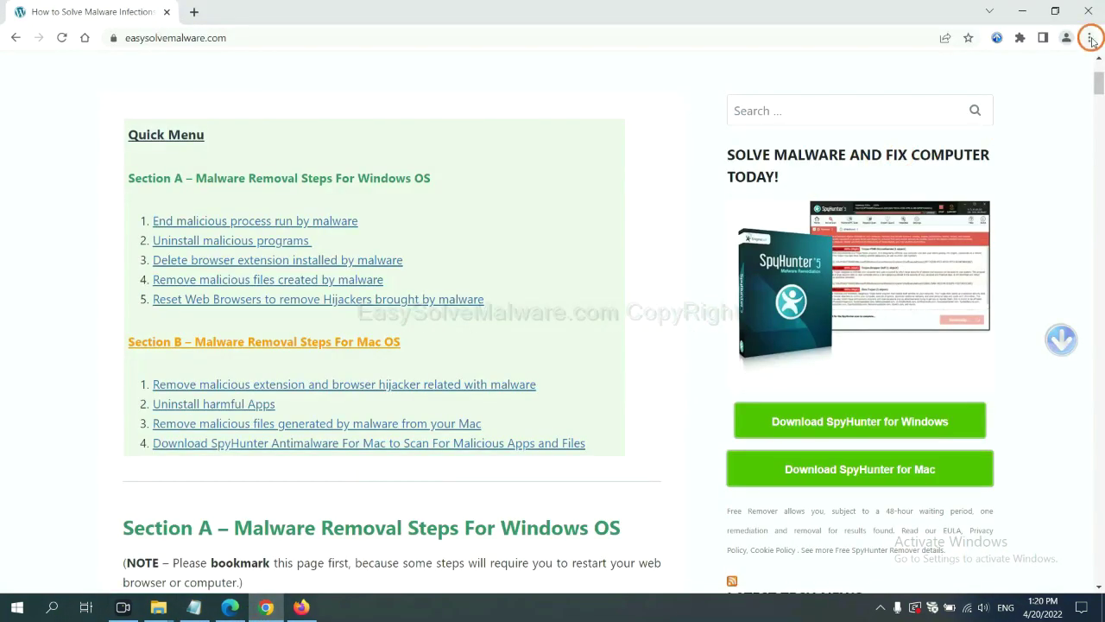
click(1091, 39)
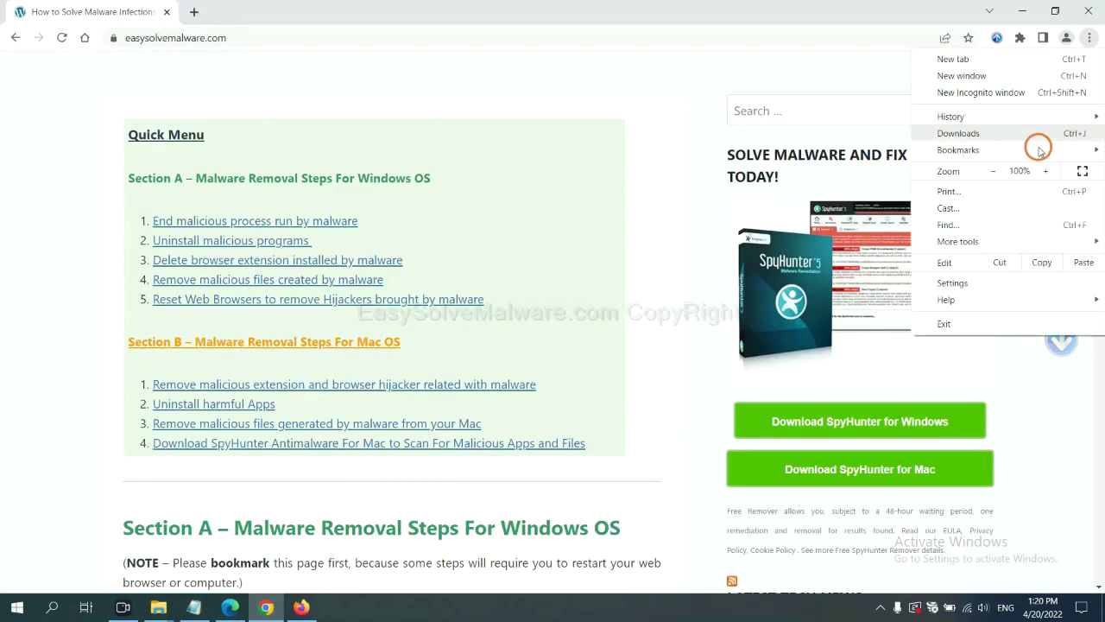
click(965, 278)
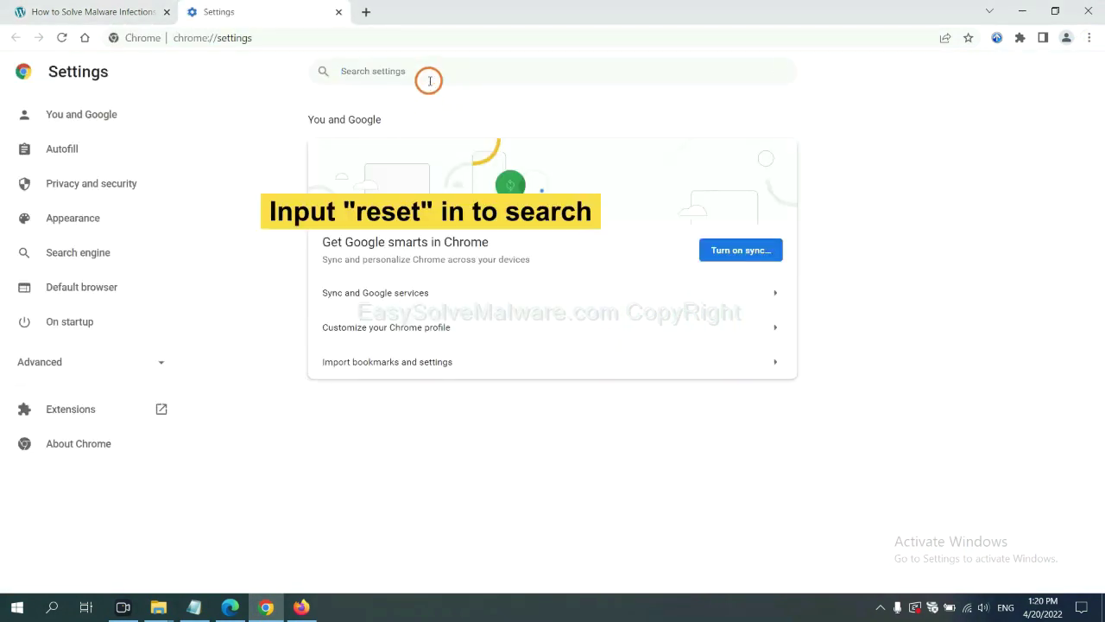
text(reset)
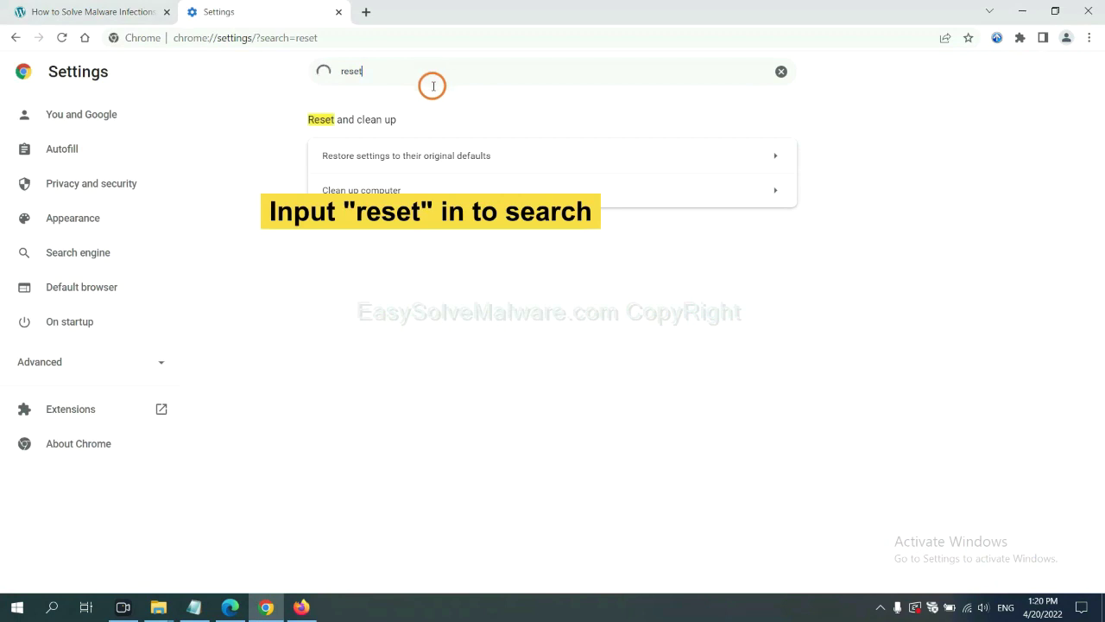
click(470, 153)
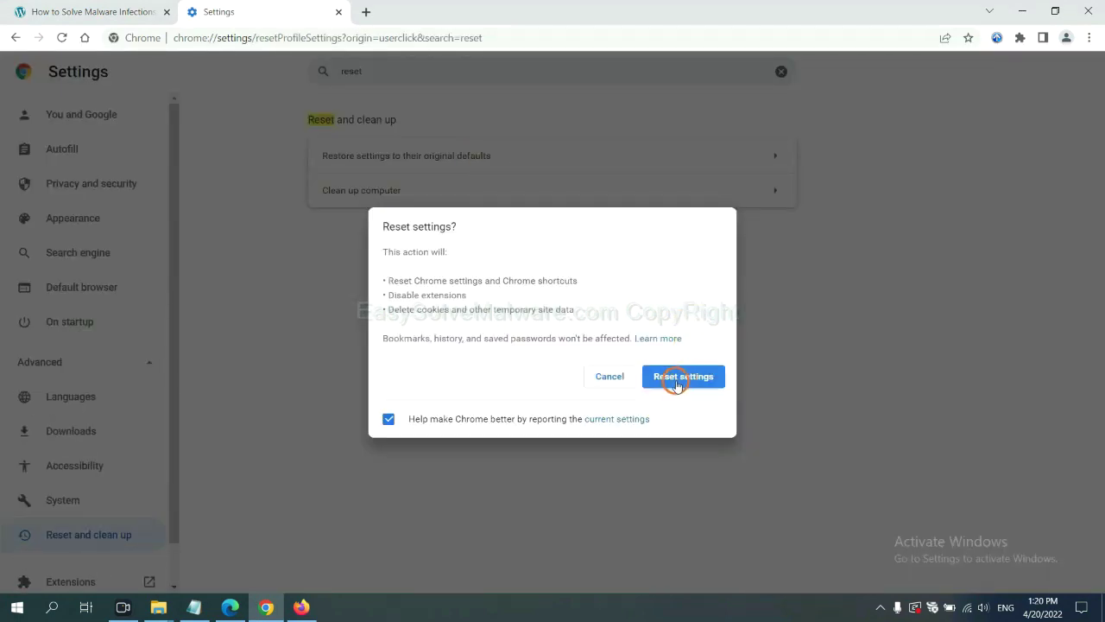
- Switch to Firefox, open its troubleshooting information and bring up the confirmation to refresh Firefox to its default settings
click(301, 607)
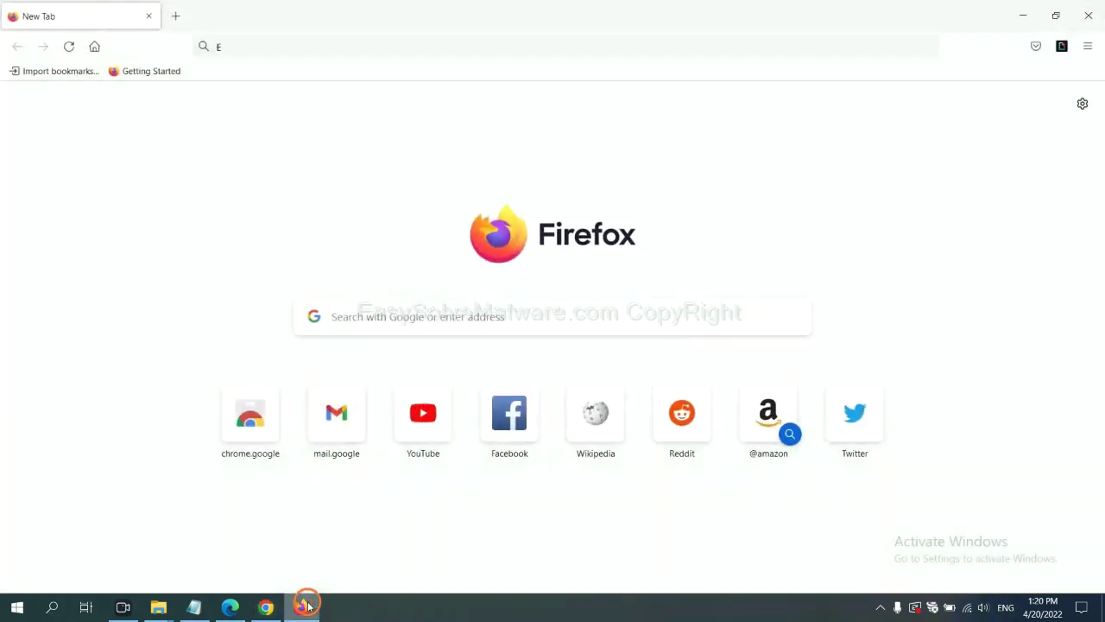
click(1087, 49)
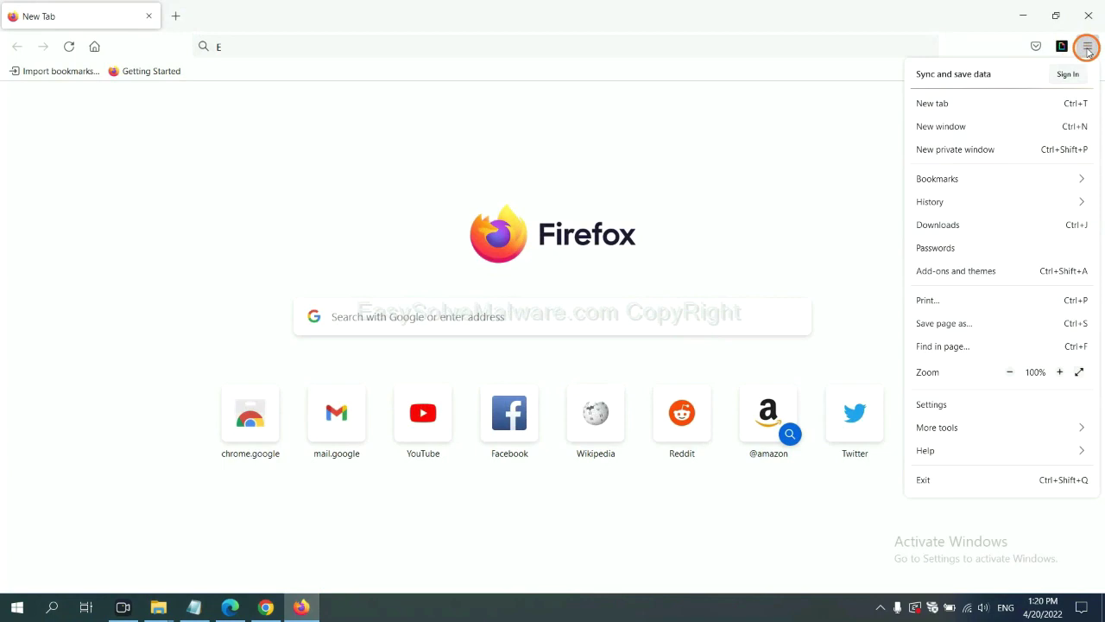
click(950, 449)
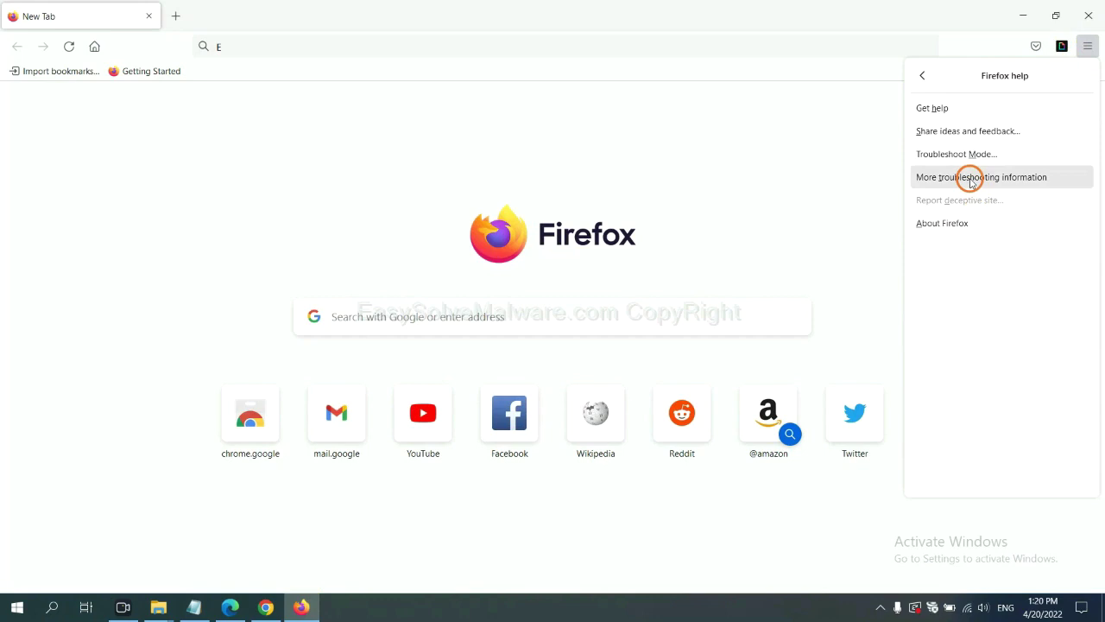
click(970, 178)
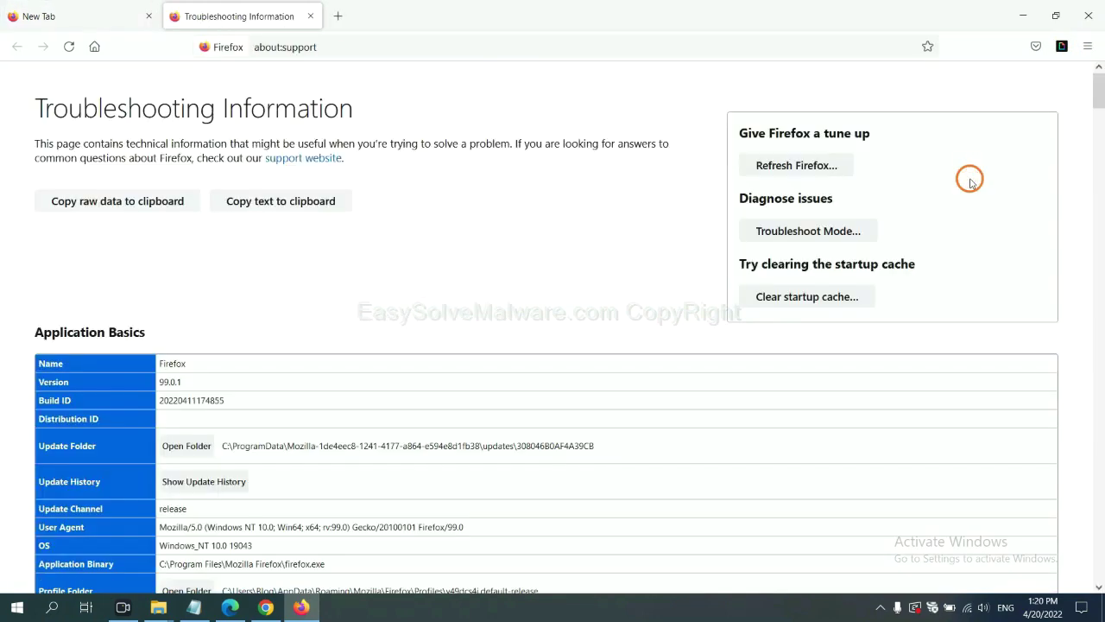
click(776, 169)
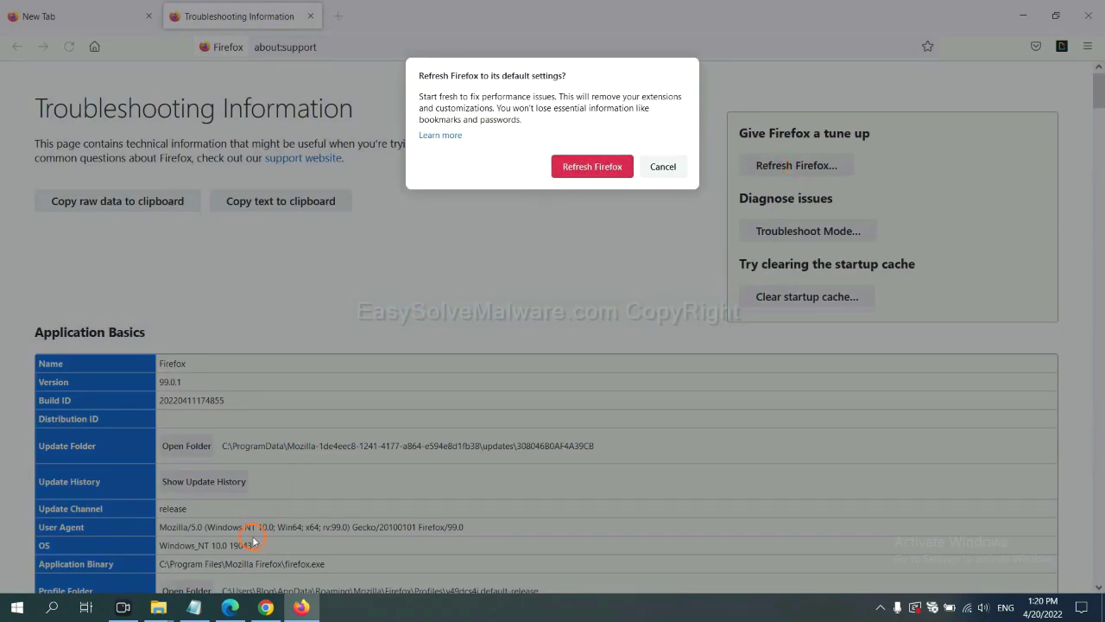
- Switch to Microsoft Edge, search its settings for "reset" and bring up the confirmation to restore settings to their default values
click(233, 606)
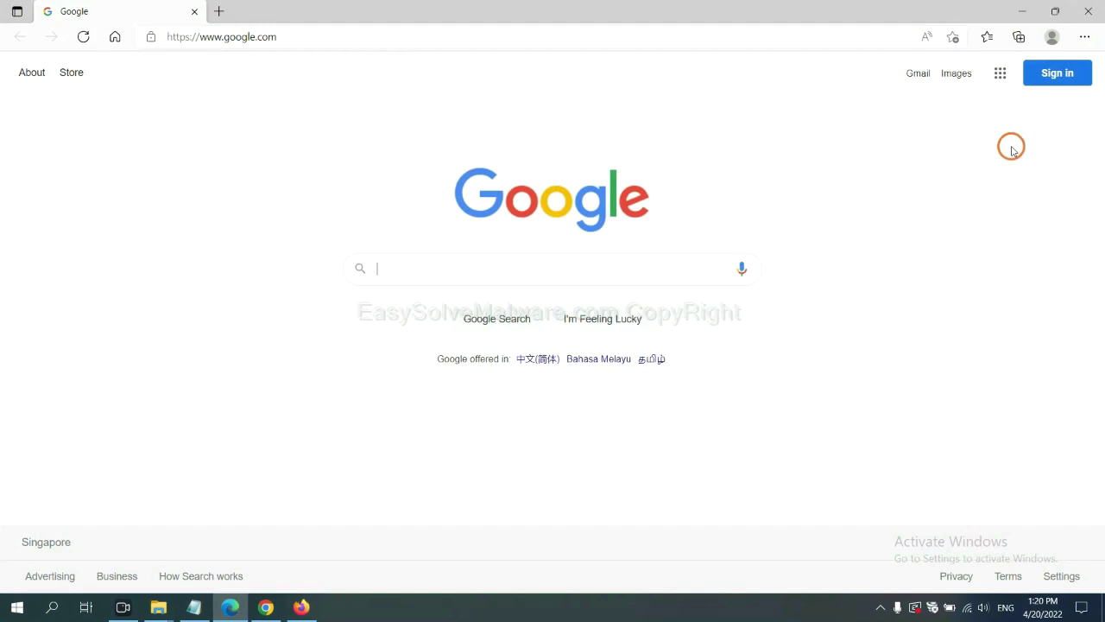
click(1085, 38)
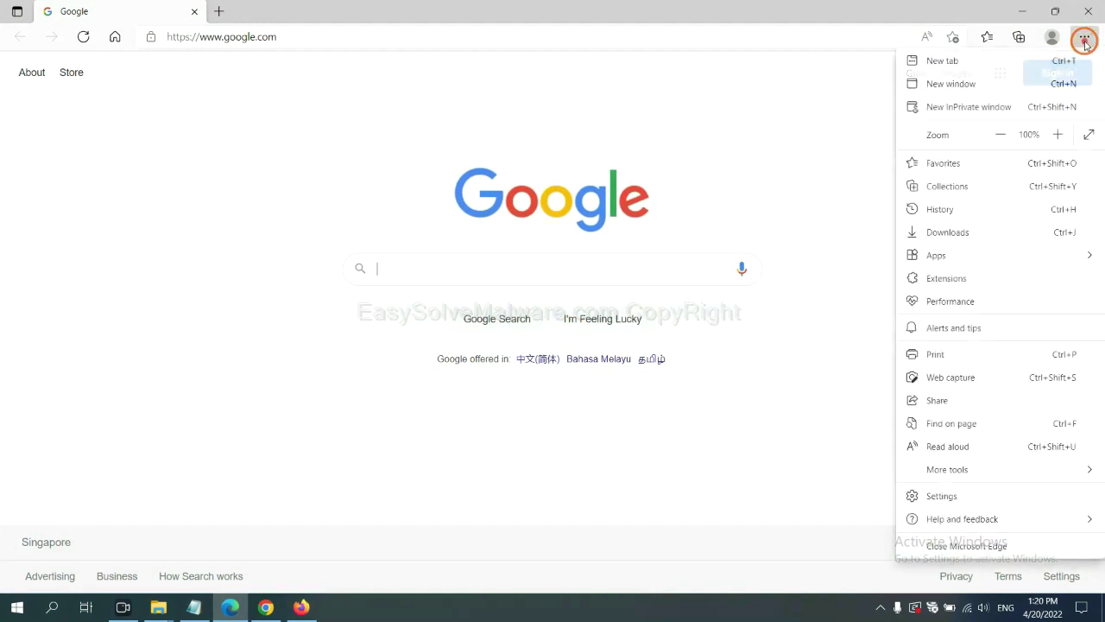
click(954, 498)
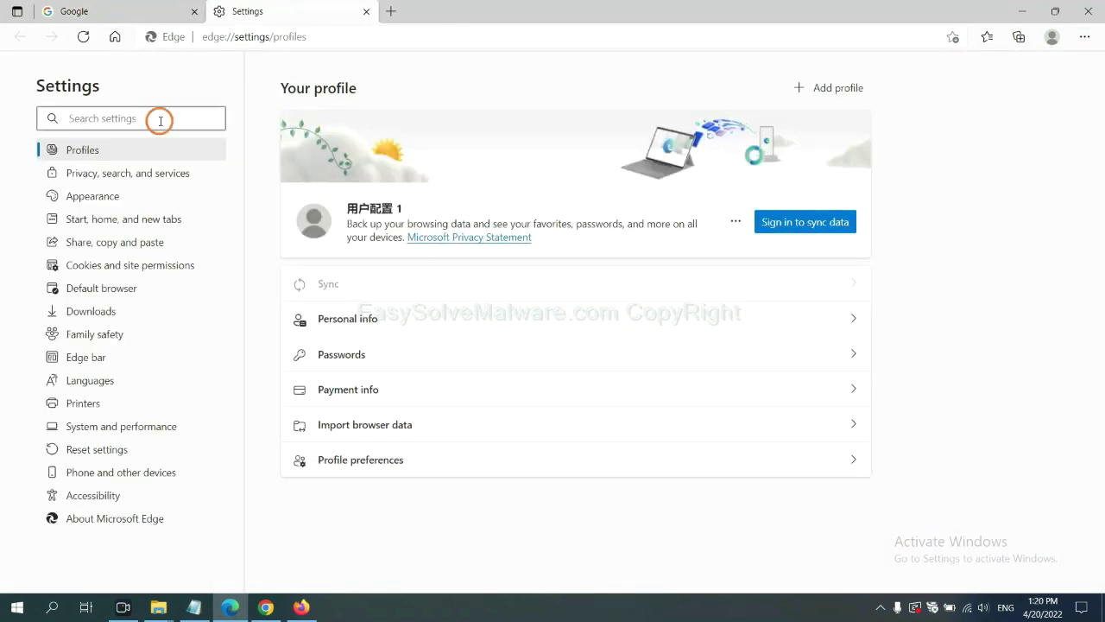
text(re)
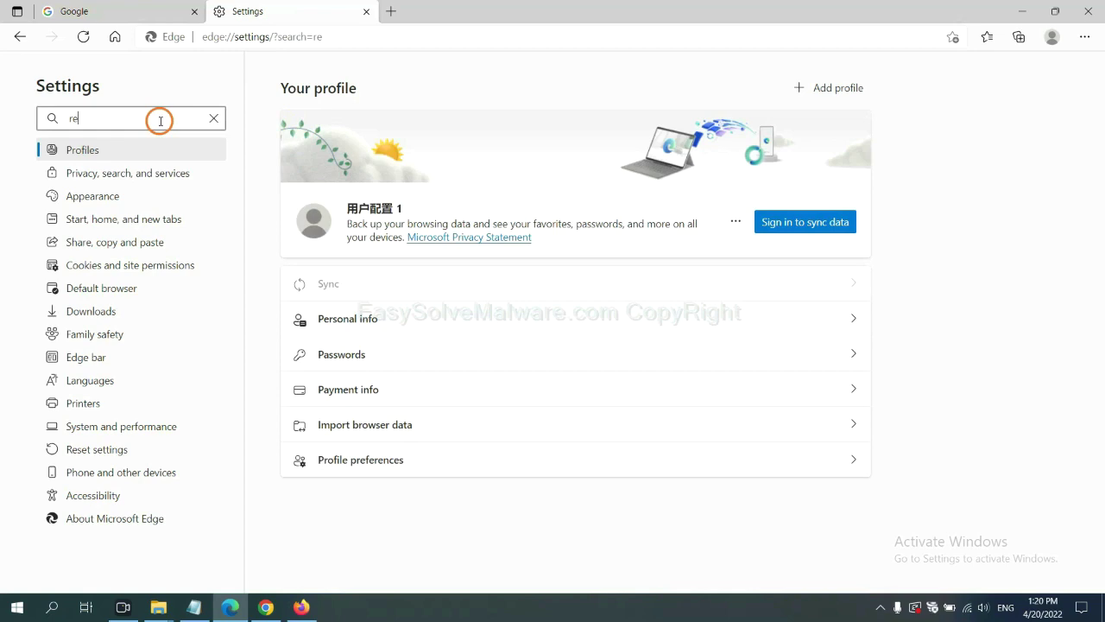
text(set)
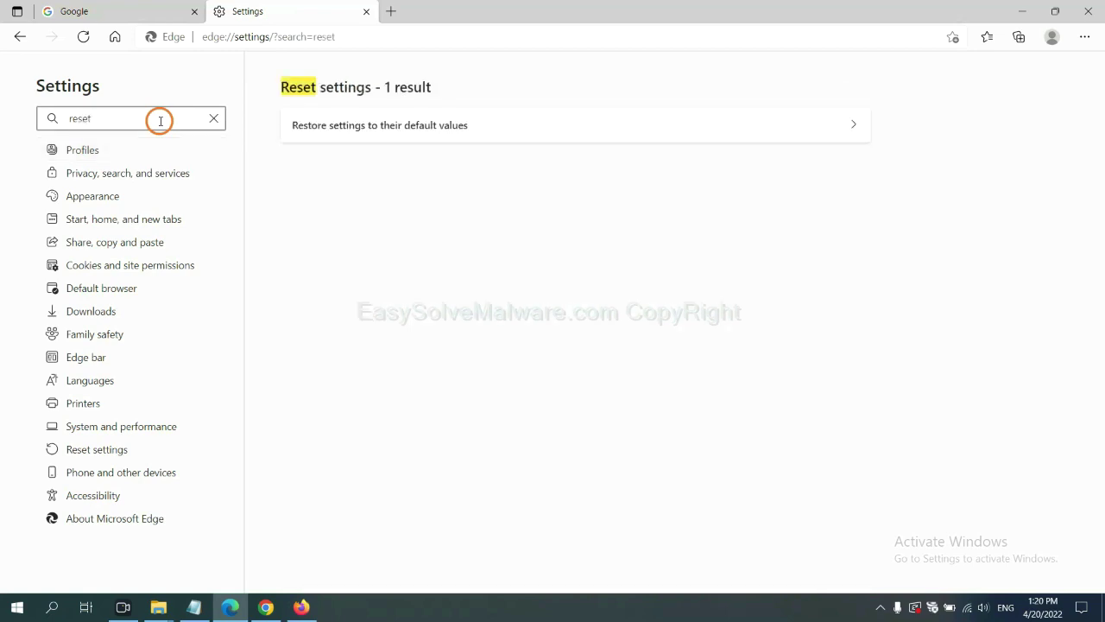
click(388, 124)
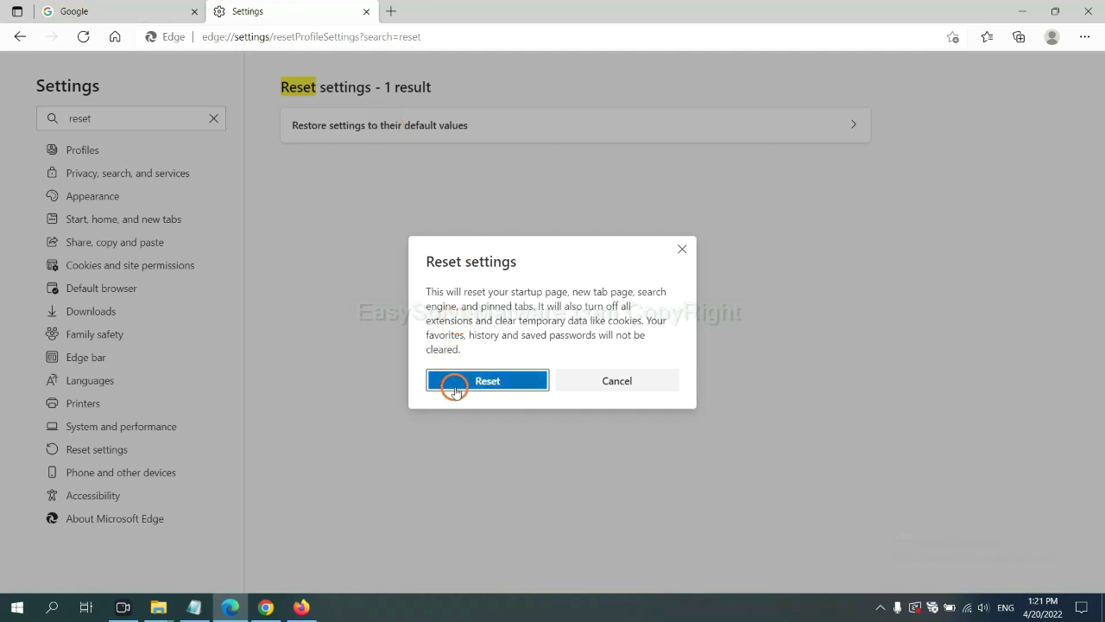